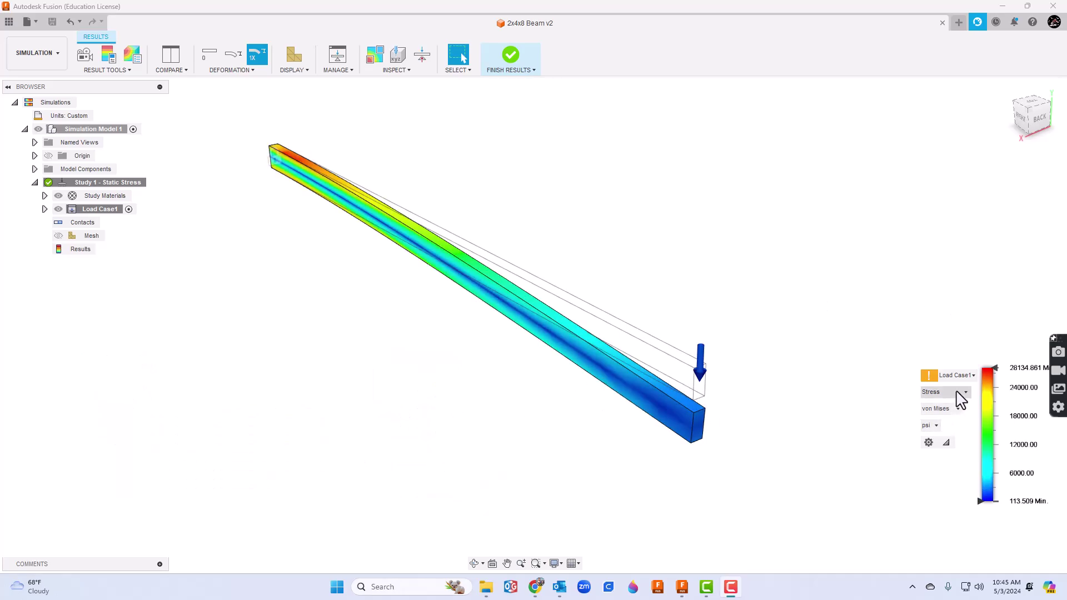
- Show the safety factor plot, then the total displacement plot peaking at 5.40 in
click(961, 395)
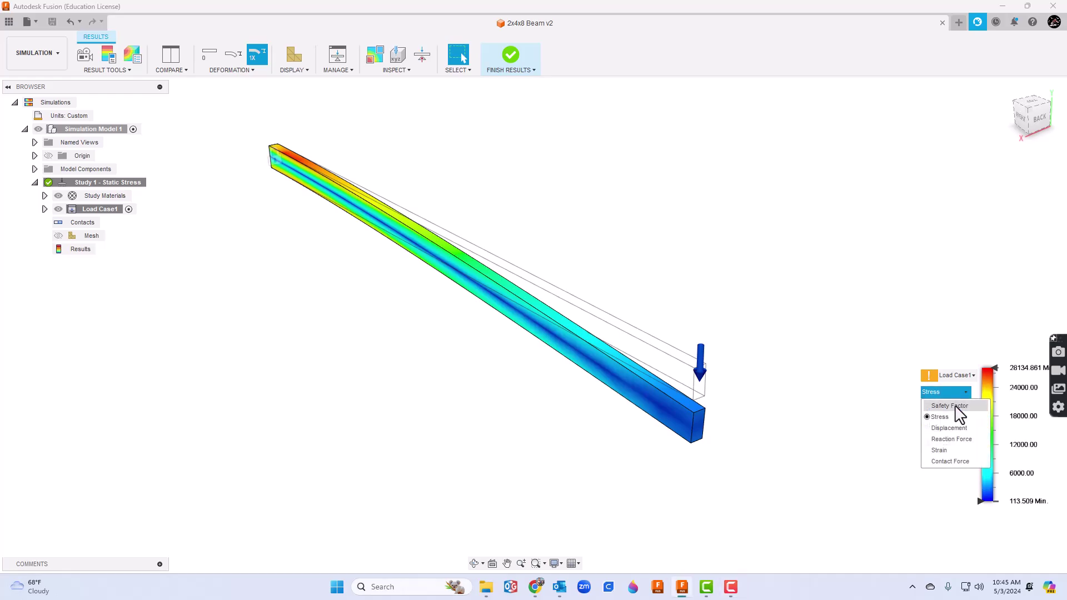
click(959, 409)
click(961, 392)
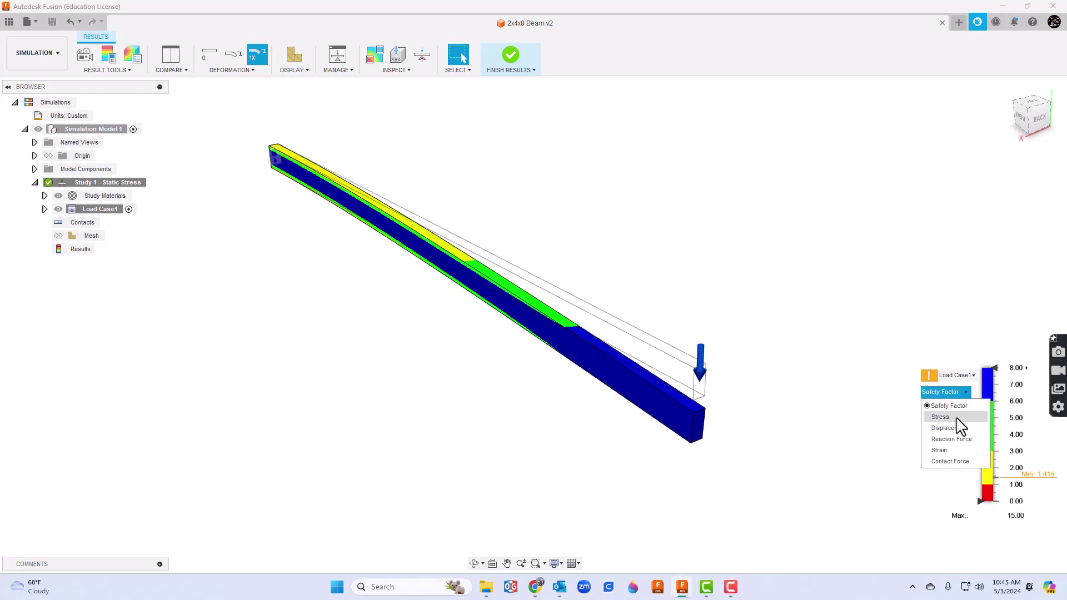
click(958, 428)
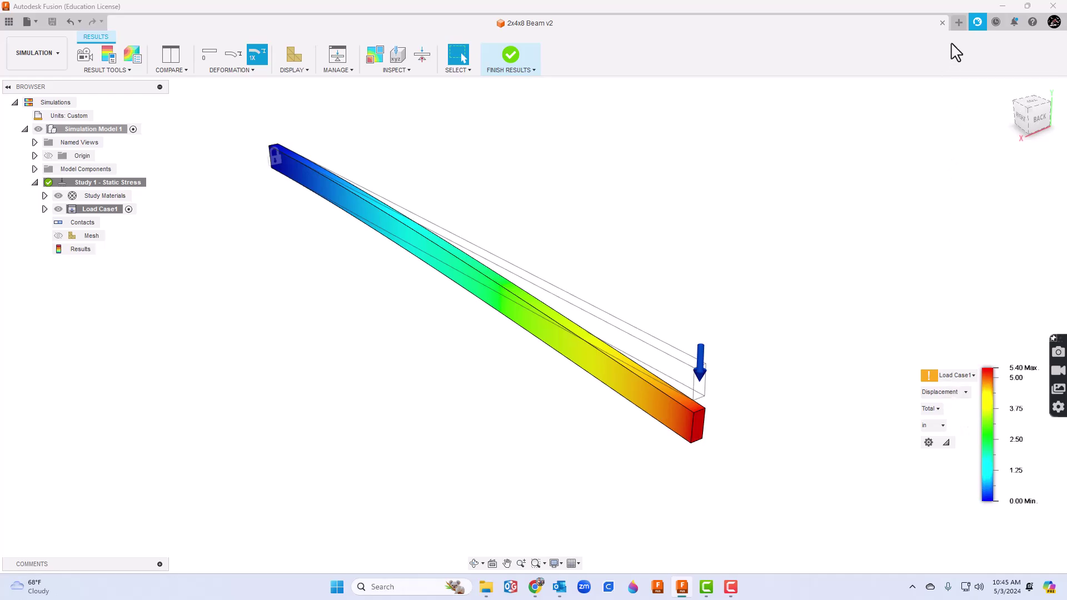
- In a new design, sketch a 1.5 by 3 inch rectangle on the right plane from the origin
click(958, 25)
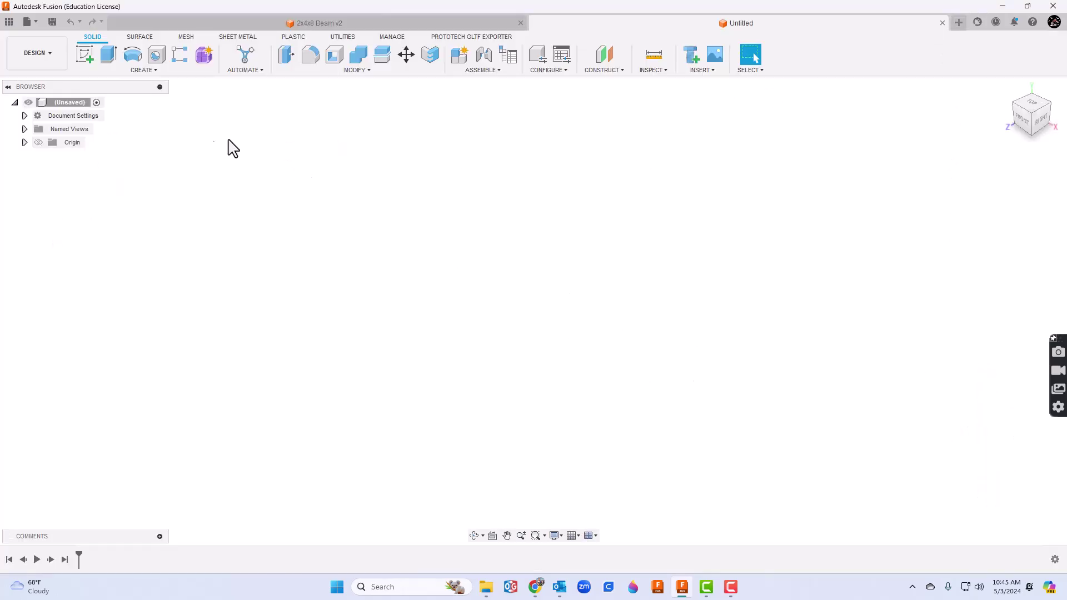
click(89, 55)
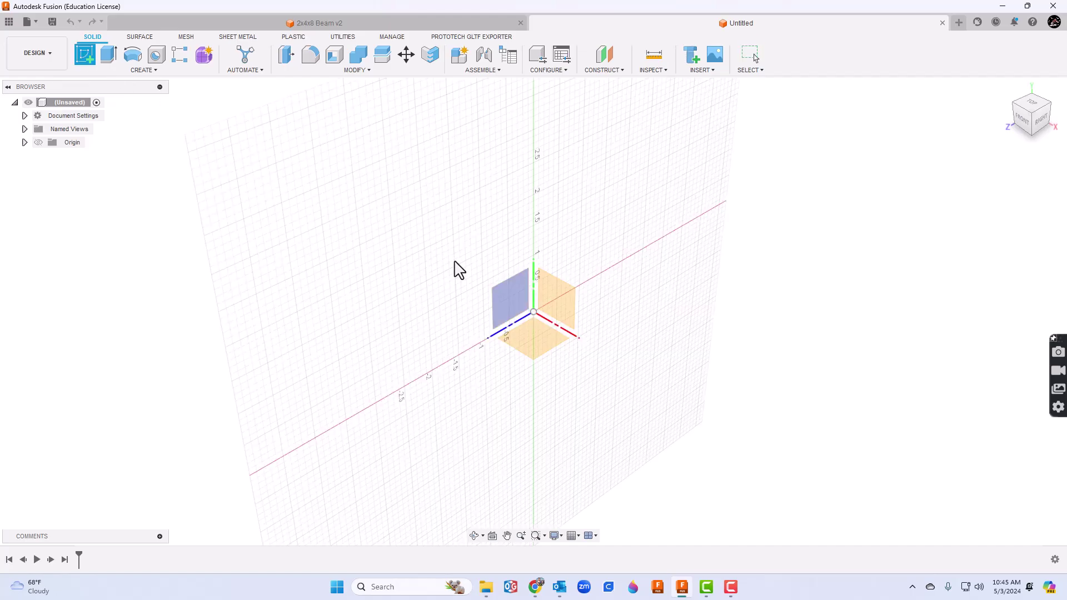
click(502, 296)
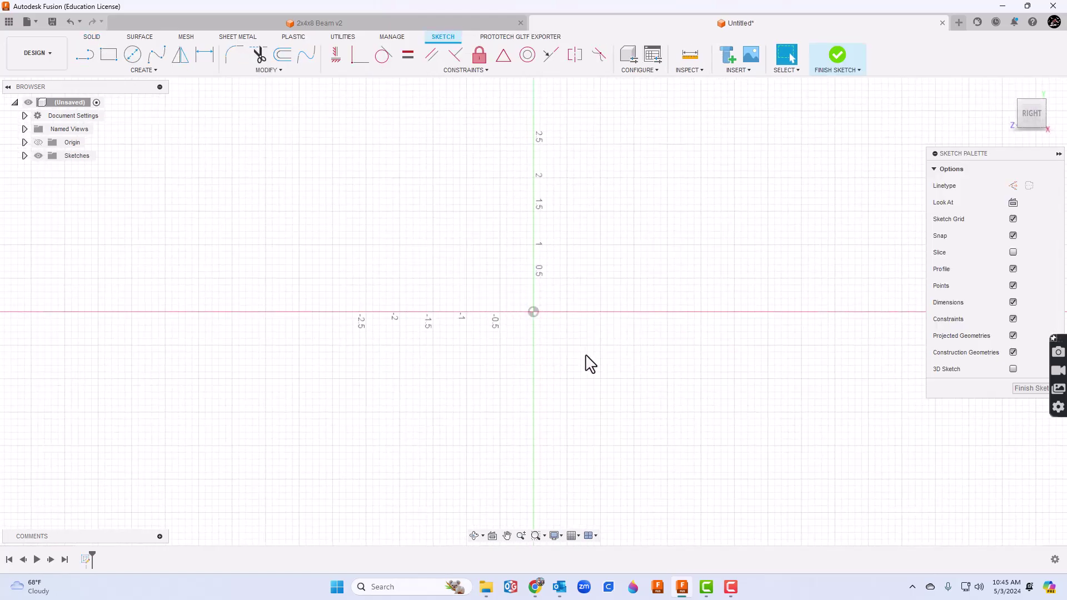
click(109, 54)
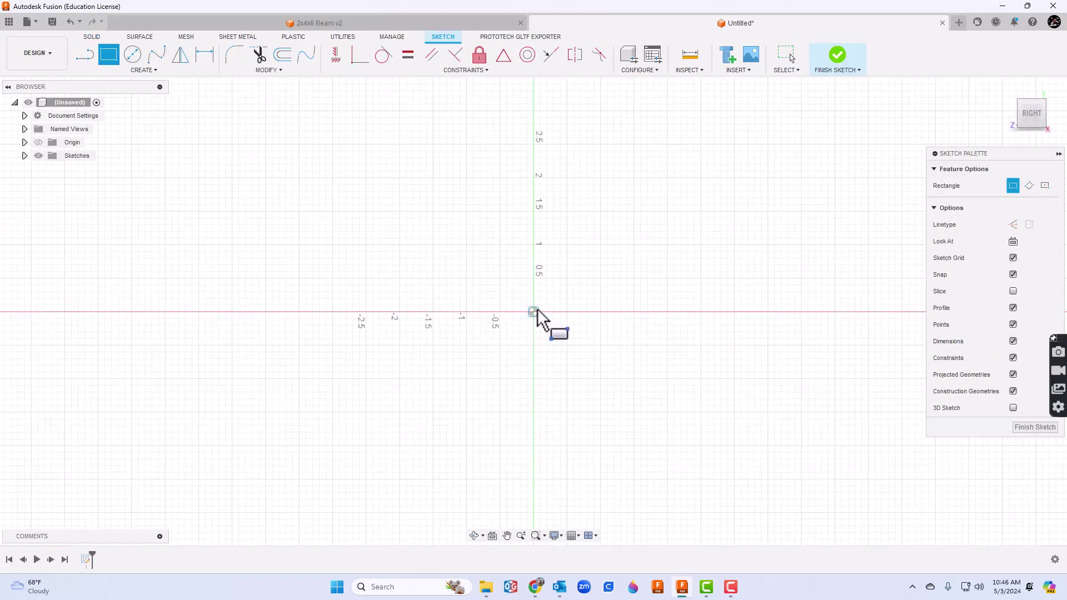
click(533, 311)
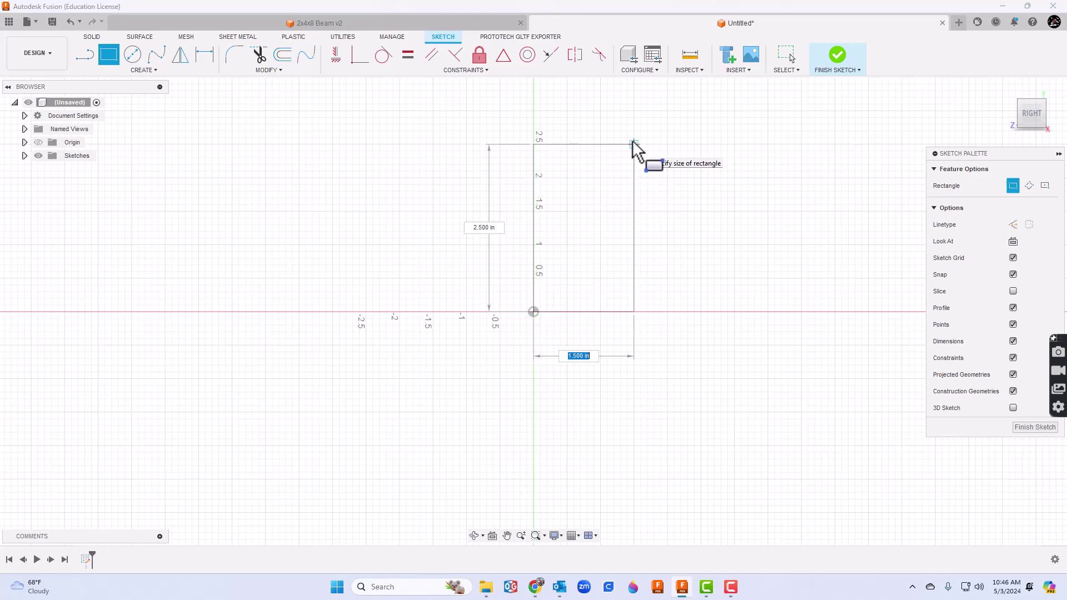
text(1.5)
key(Tab)
text(3)
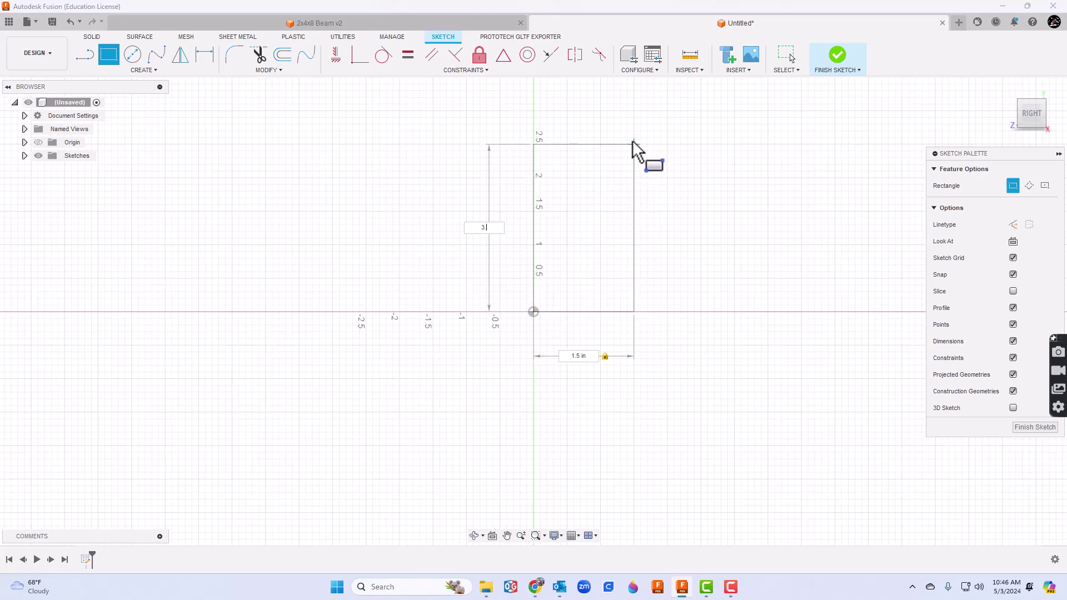
key(Return)
- Extrude the rectangle profile by 96 into a solid beam
key(e)
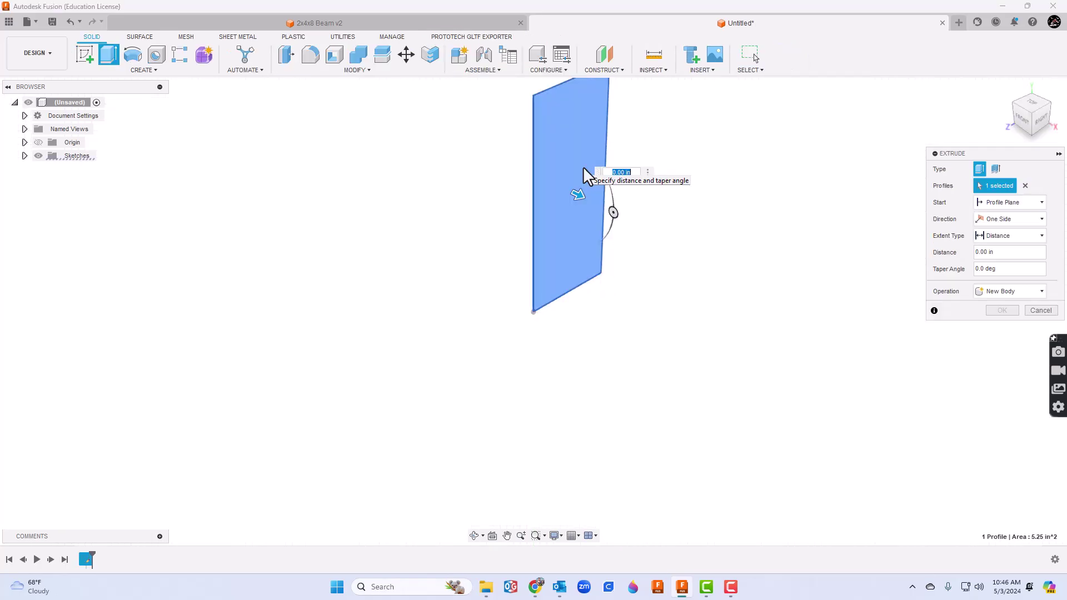
text(96)
key(Return)
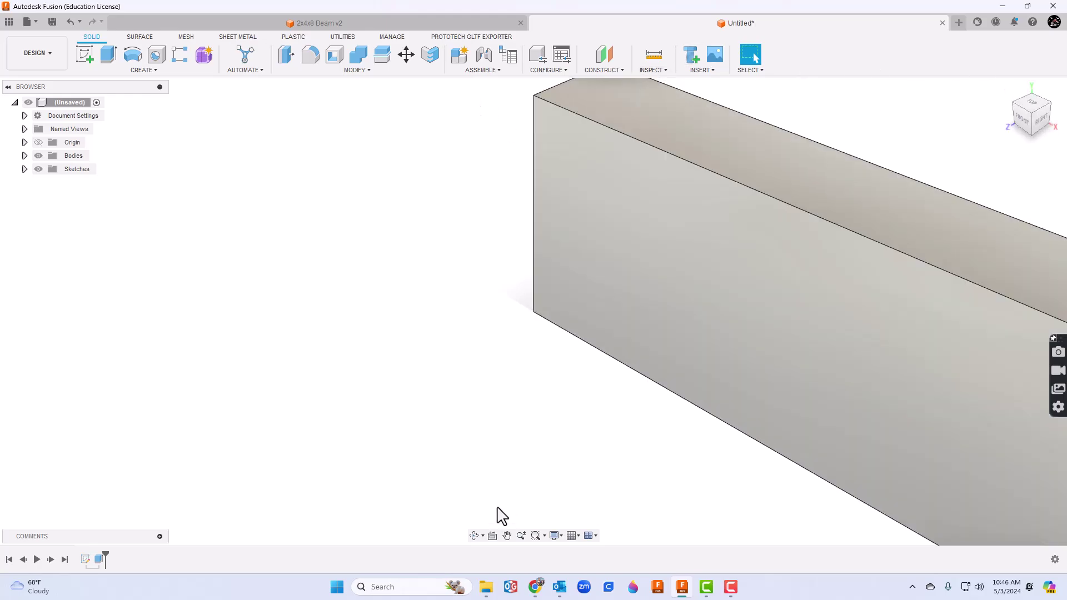
- Return to the home view and save the design as '2x4 Test'
click(1007, 89)
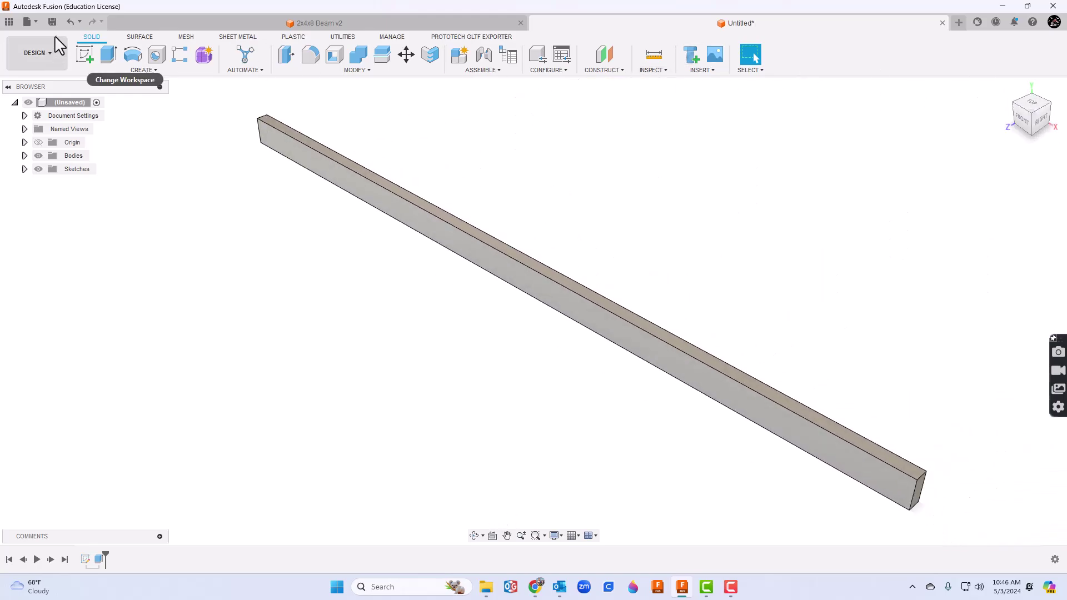
click(52, 22)
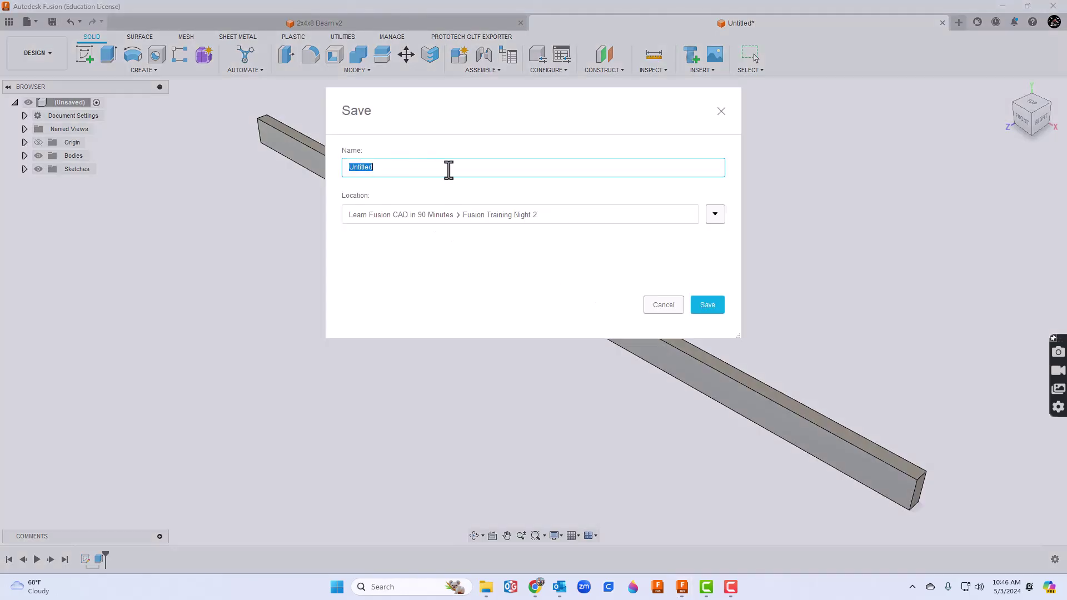
text(2x4 Test)
key(Return)
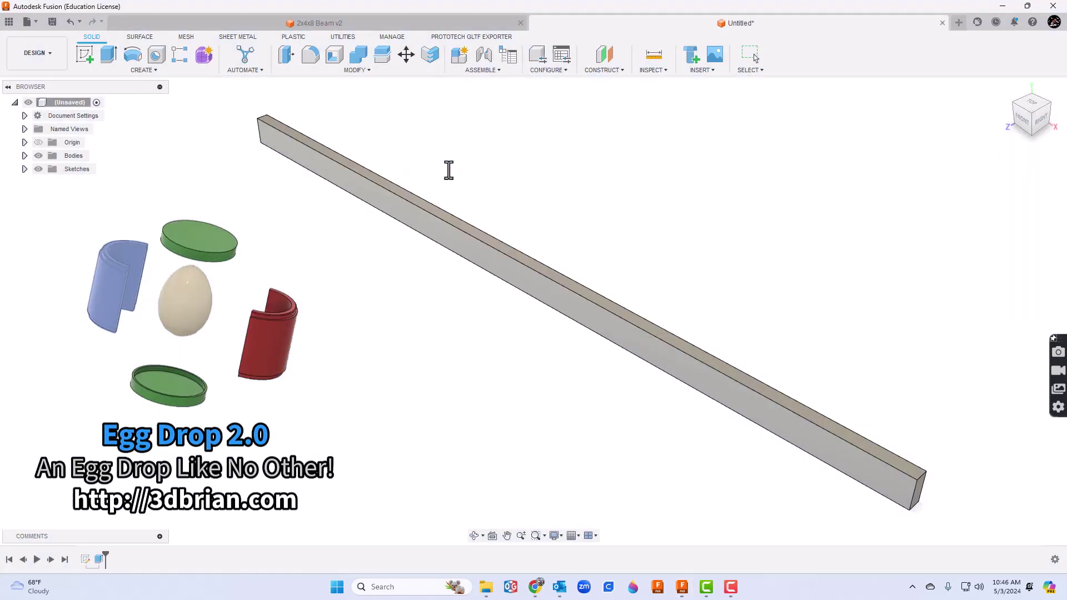
- Switch to the Simulation workspace and create a Static Stress study
click(47, 55)
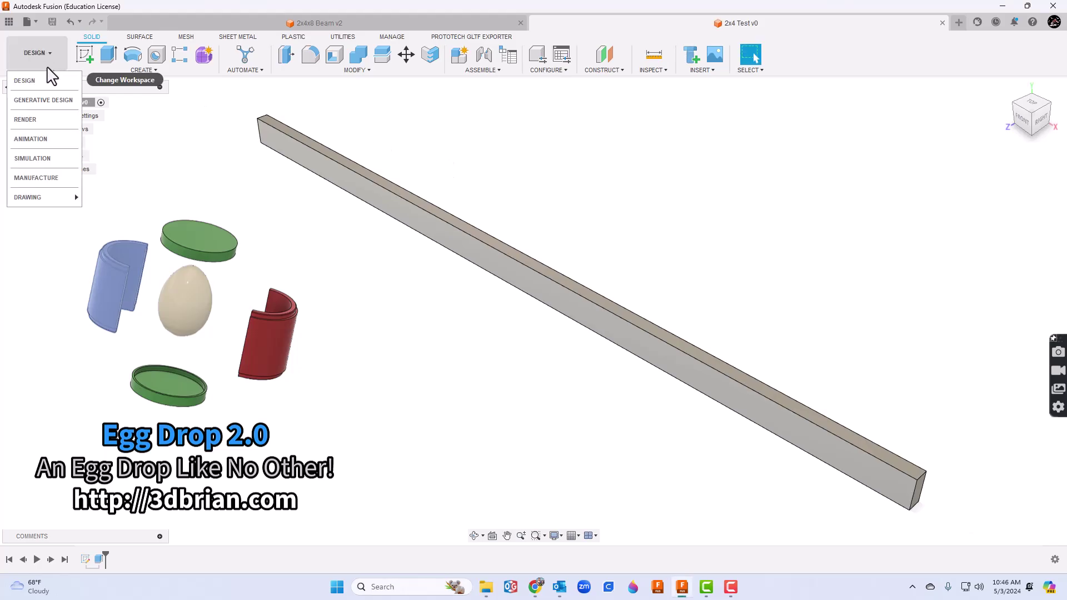
click(54, 164)
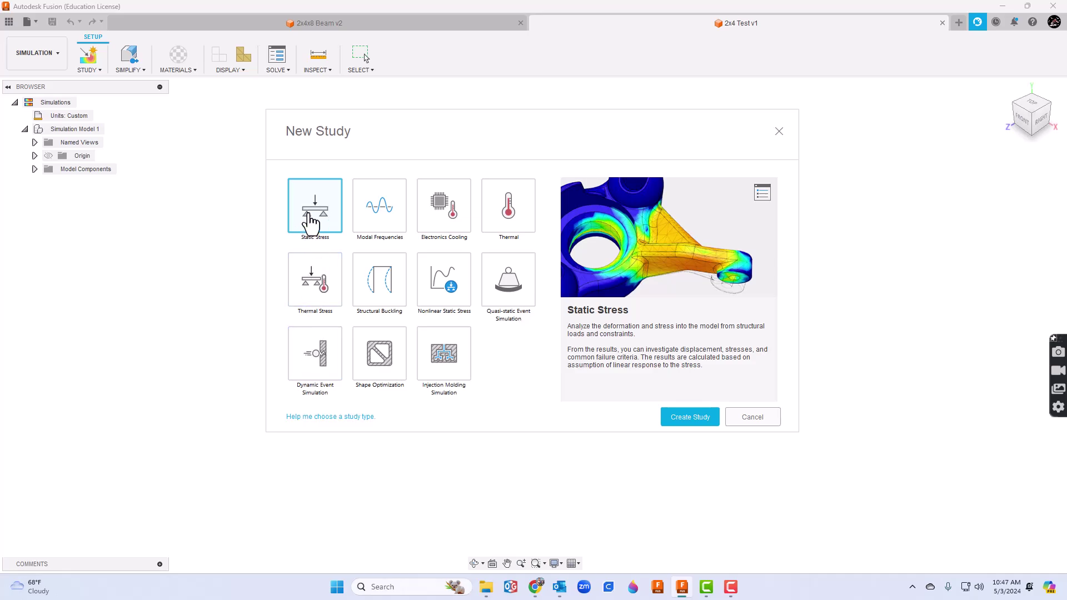
click(692, 417)
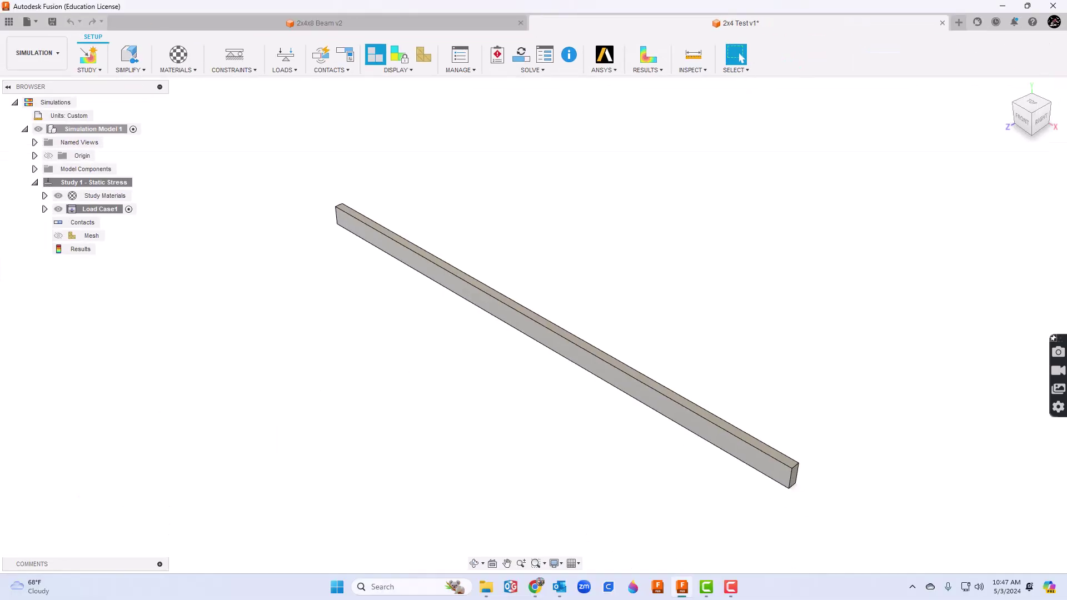
- In the Study Materials table, assign Aluminum 6061 as the beam's study material and confirm
click(178, 57)
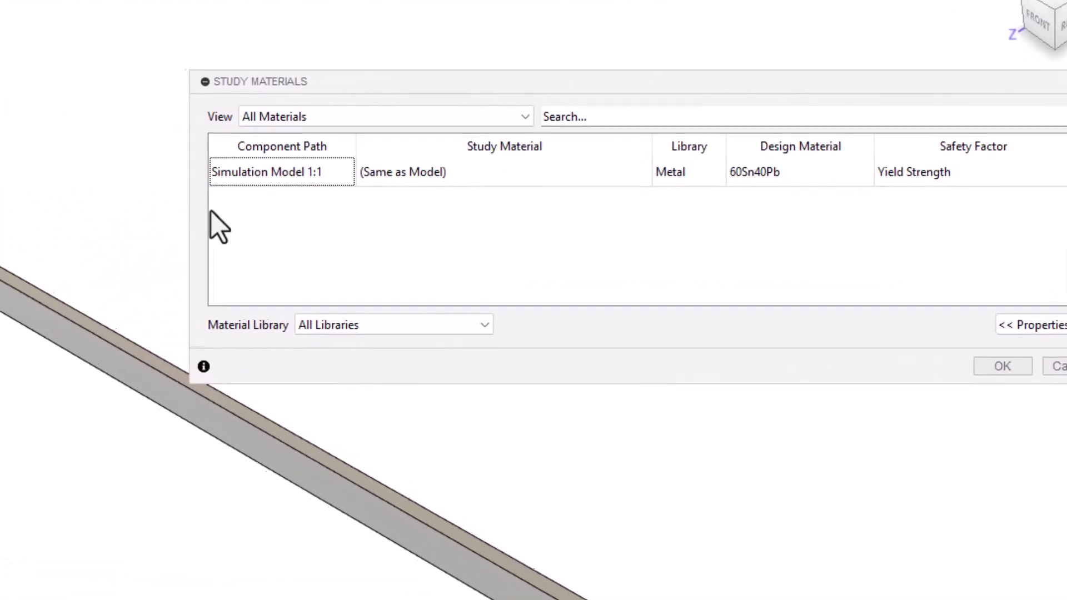
mouse_move(612, 199)
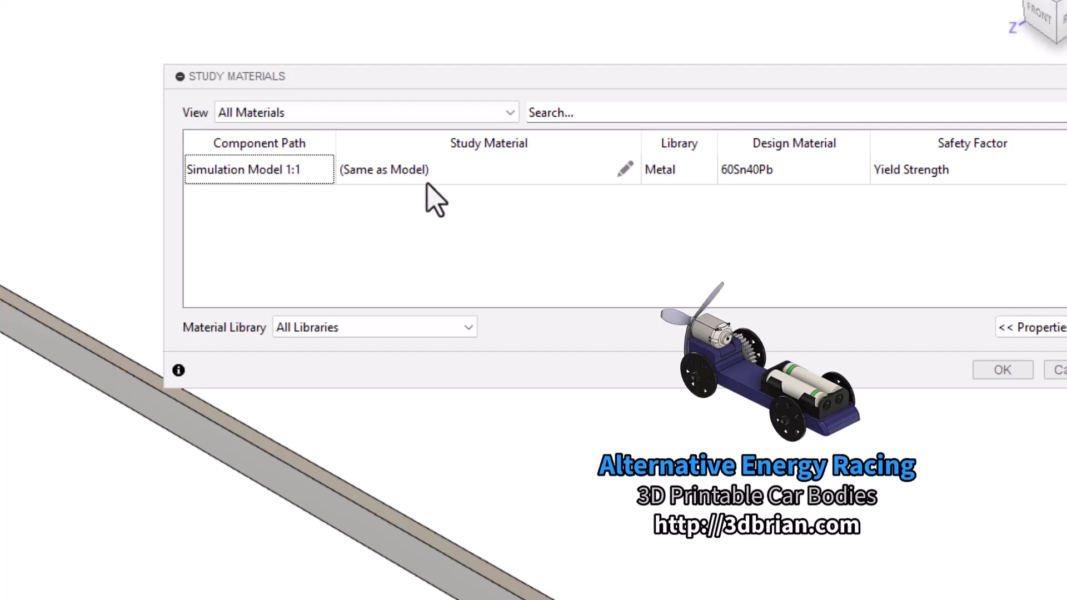
click(623, 170)
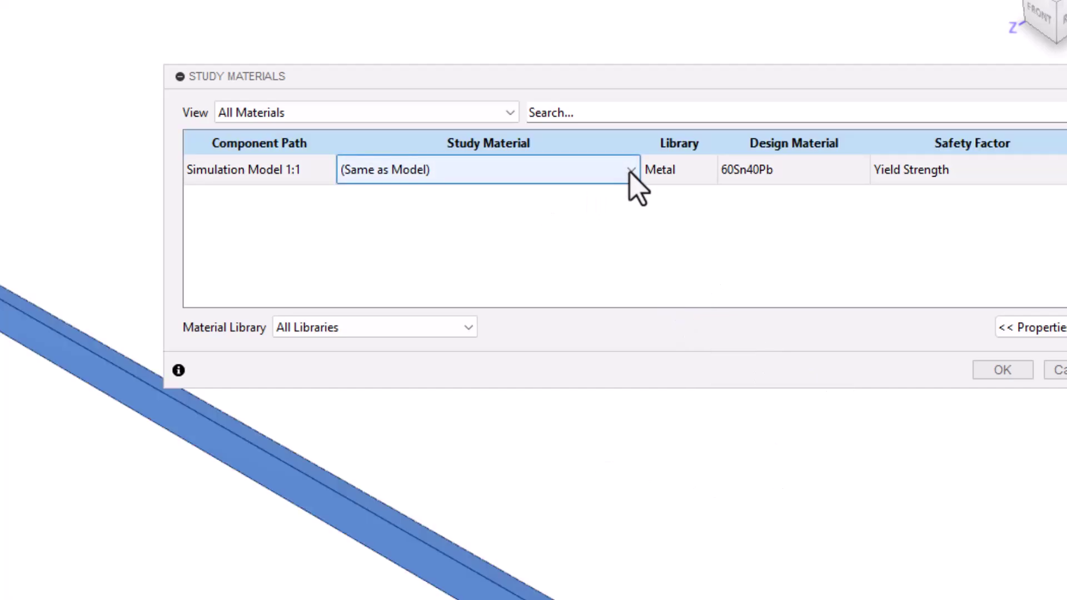
click(630, 172)
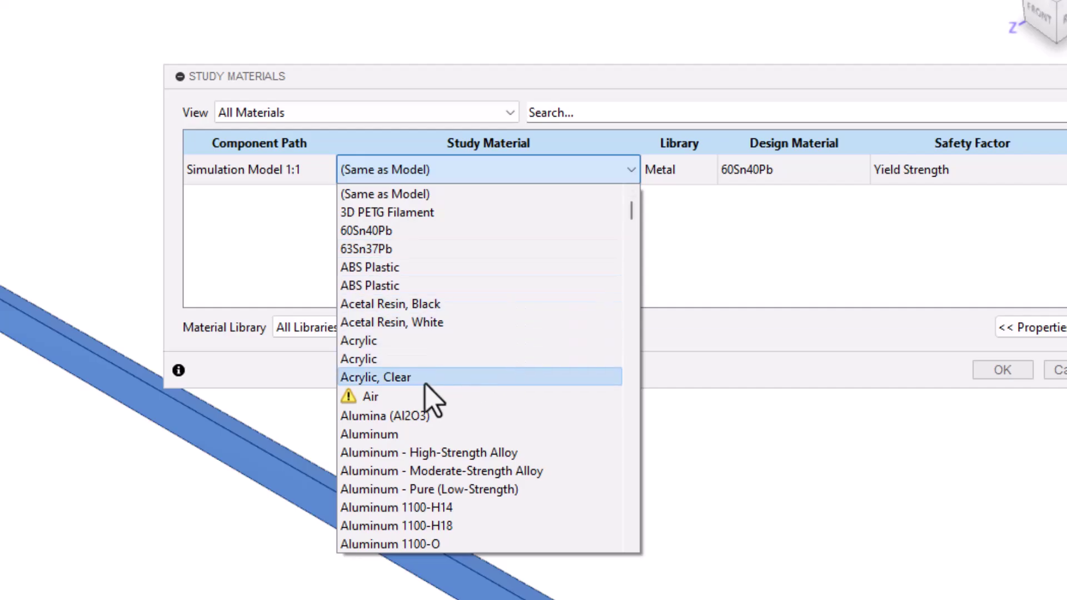
scroll(484, 365, down, 12)
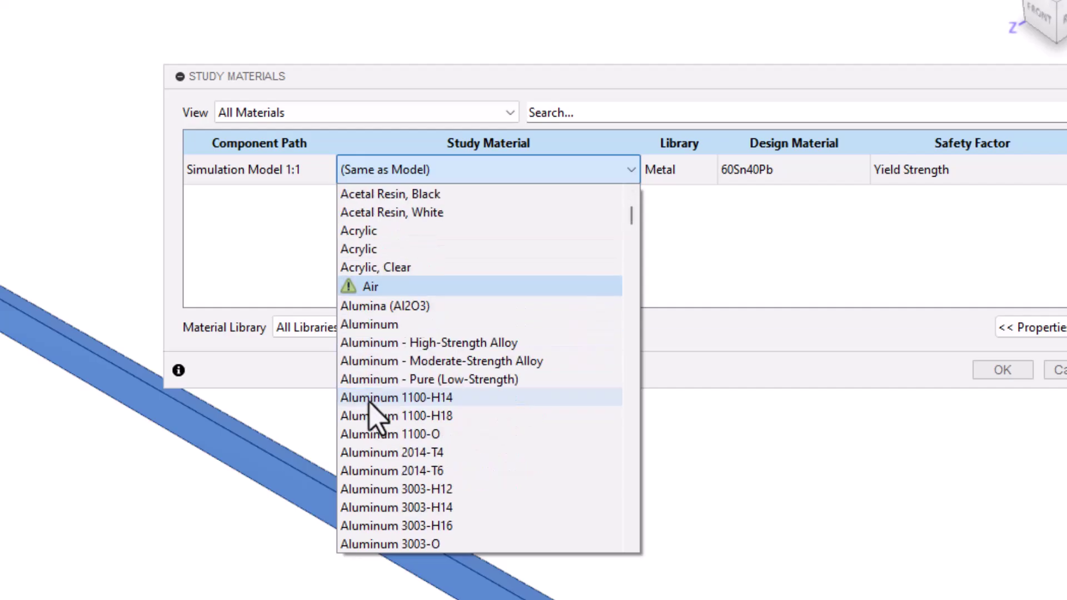
scroll(478, 353, down, 8)
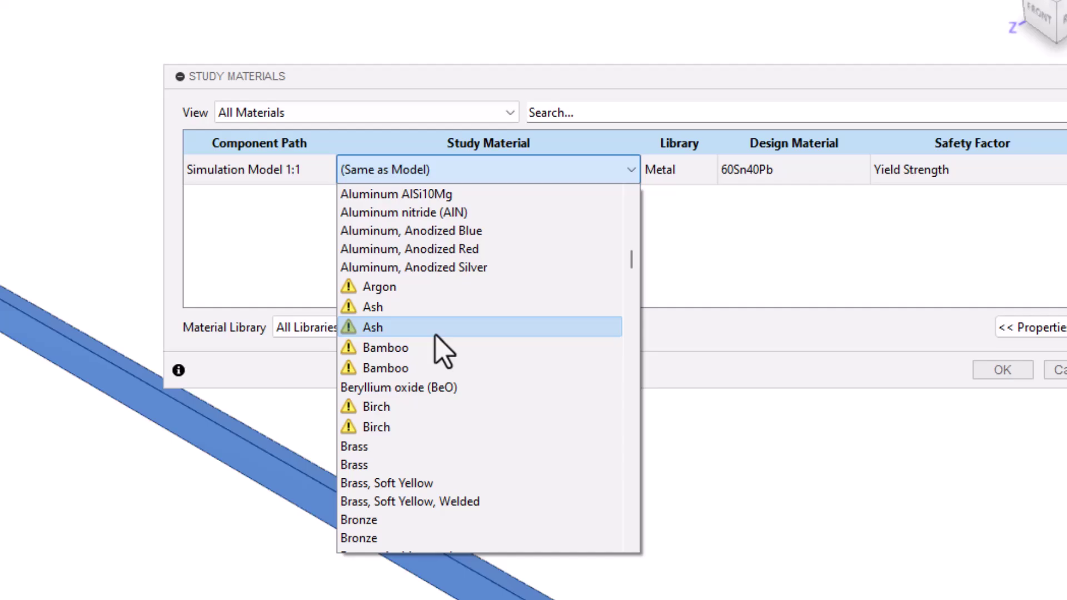
scroll(442, 350, down, 2)
scroll(443, 350, down, 7)
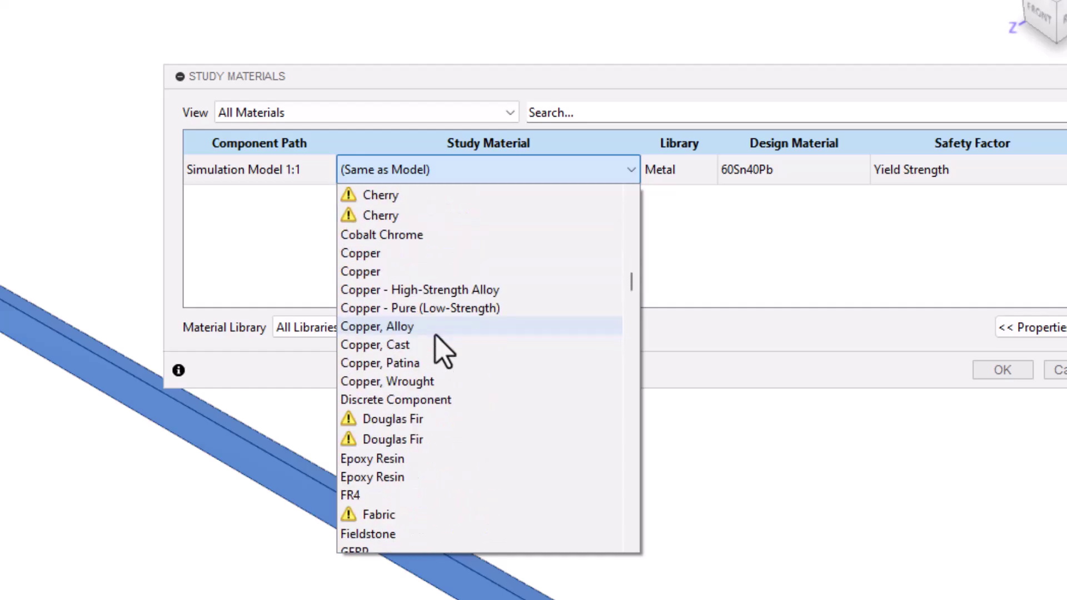
scroll(442, 350, up, 14)
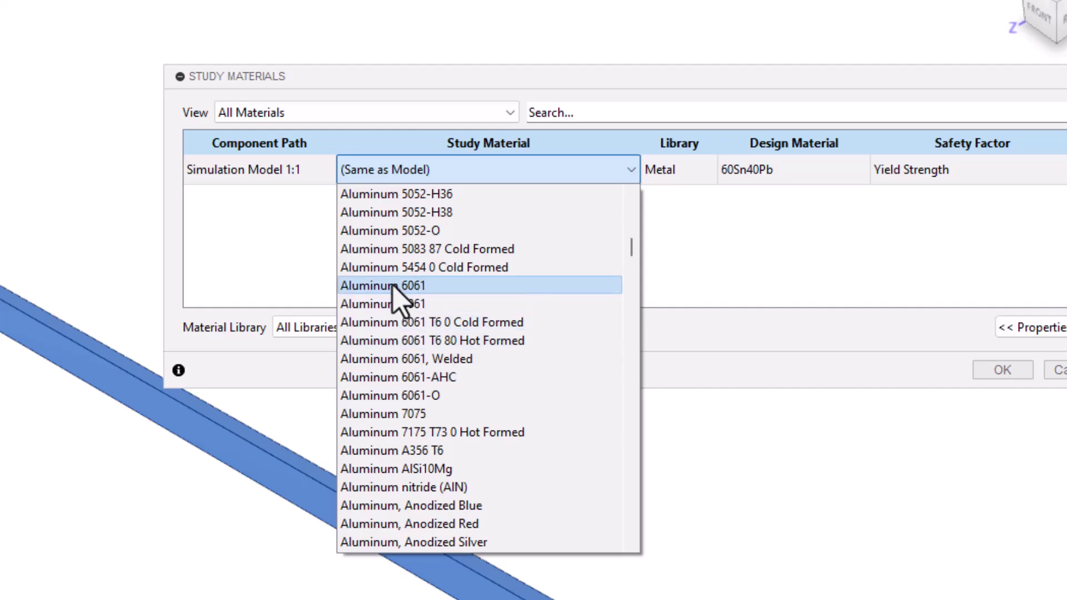
click(393, 285)
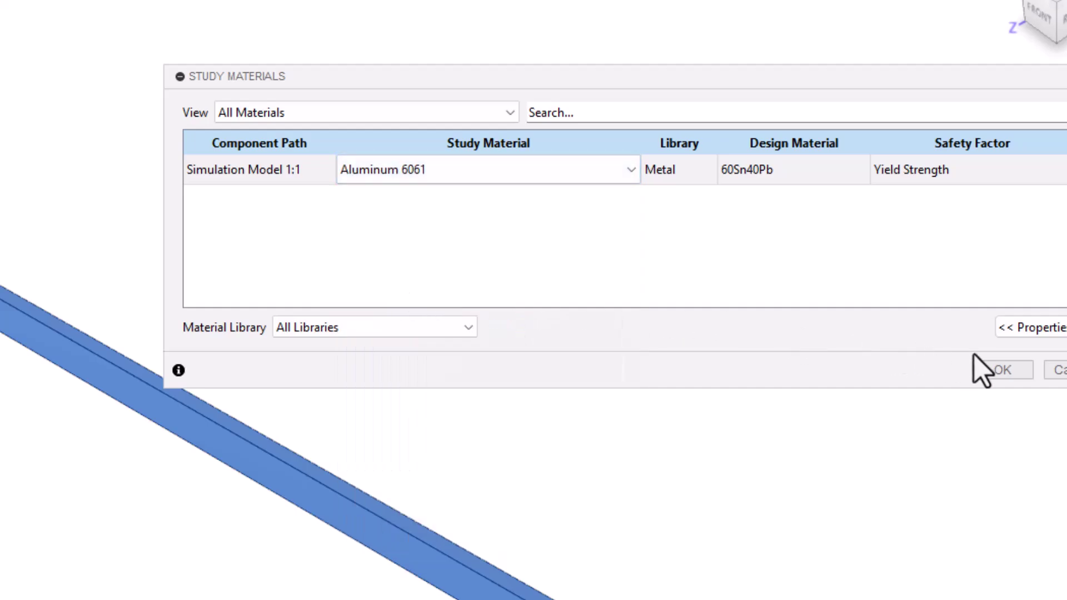
click(994, 370)
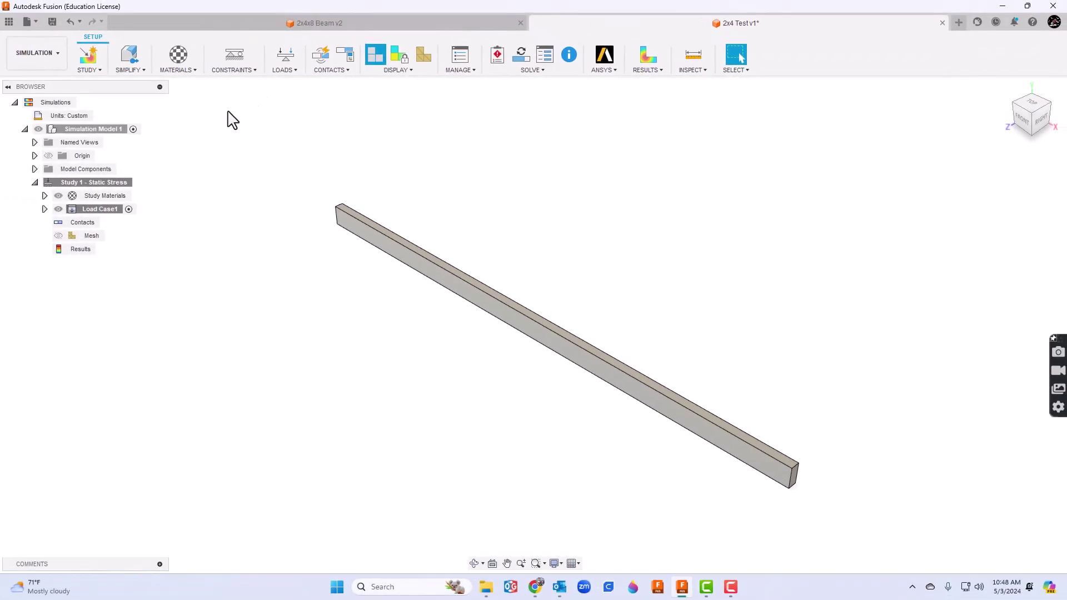
- Apply a Fixed constraint (Ux, Uy, Uz) to one end face of the beam
click(238, 60)
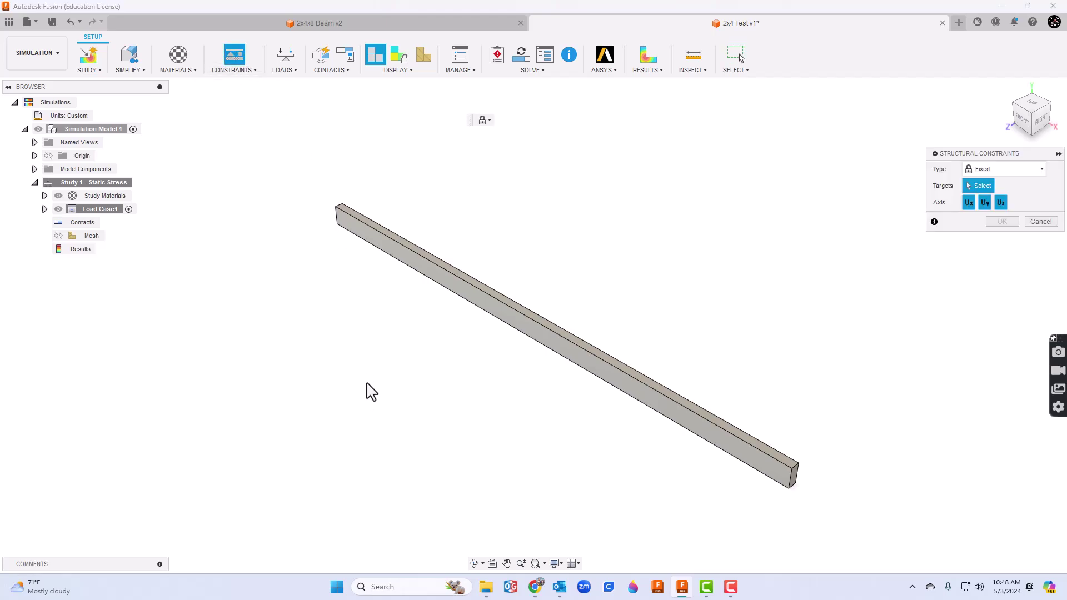
click(475, 562)
drag(497, 429, 293, 456)
scroll(317, 407, up, 5)
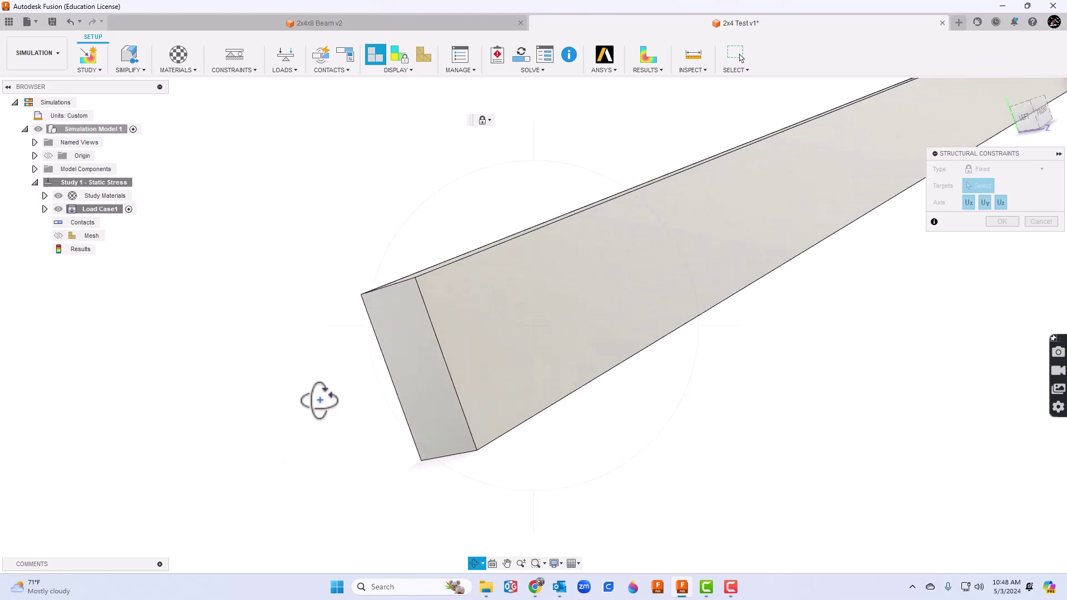
key(Escape)
click(418, 369)
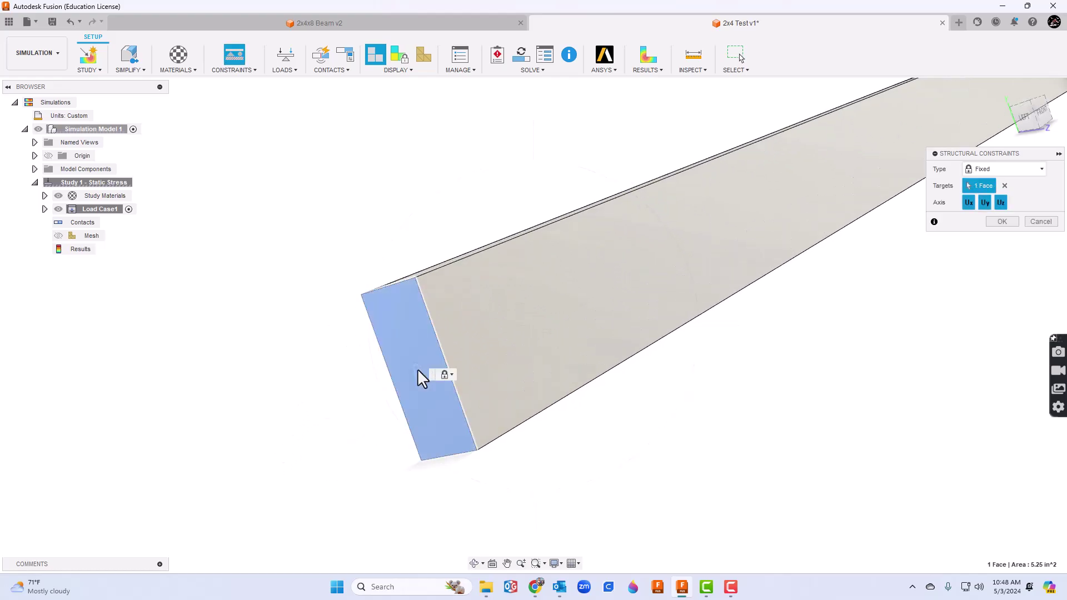
click(1004, 221)
- Orbit the view to inspect the beam's other, free end
scroll(744, 353, down, 5)
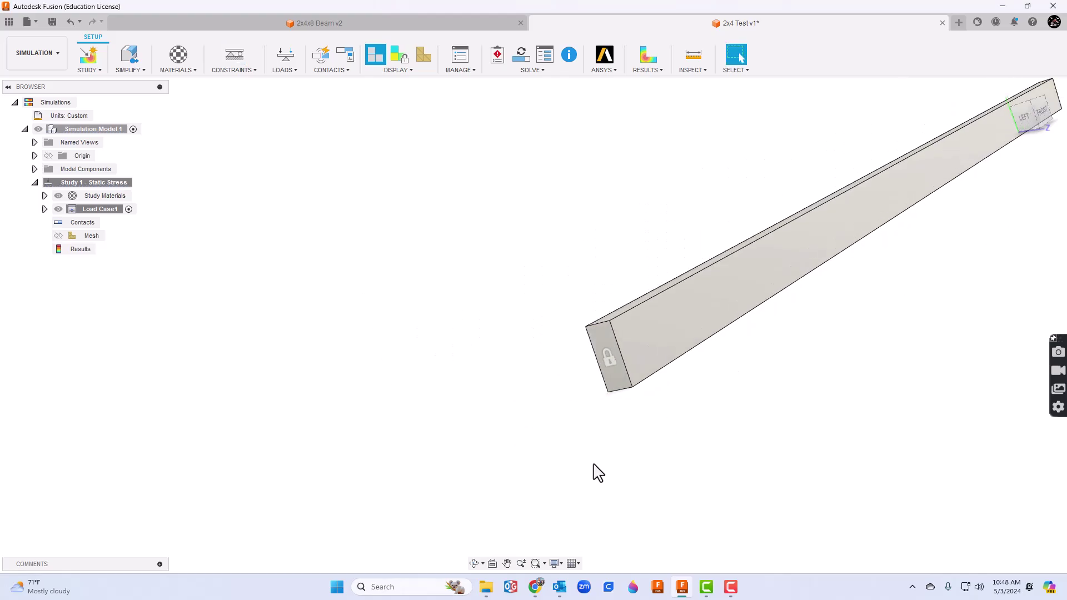
click(474, 562)
drag(560, 444, 494, 386)
drag(655, 369, 662, 369)
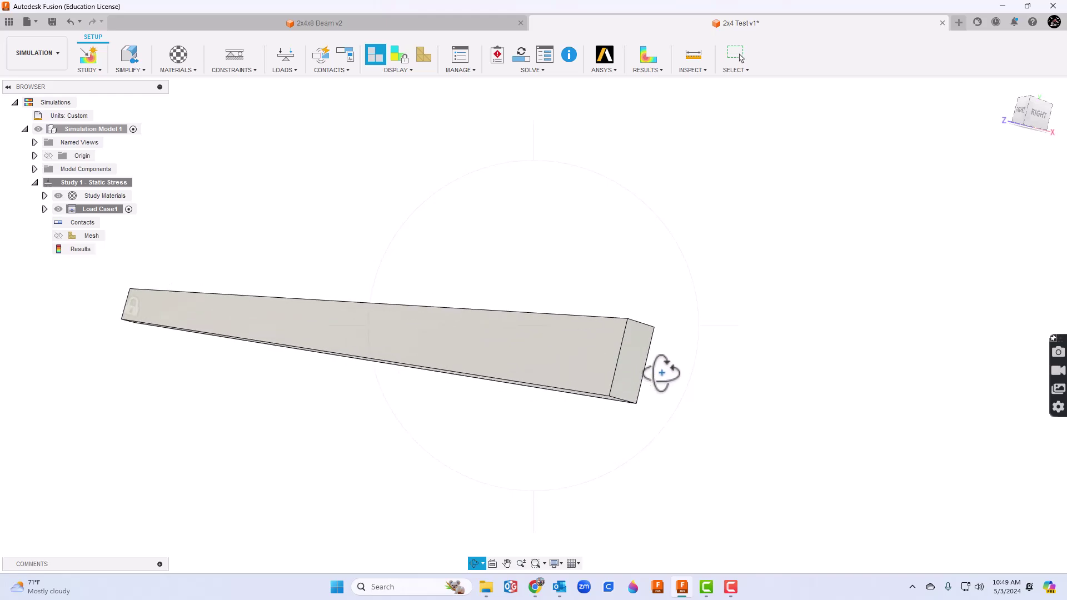
key(Escape)
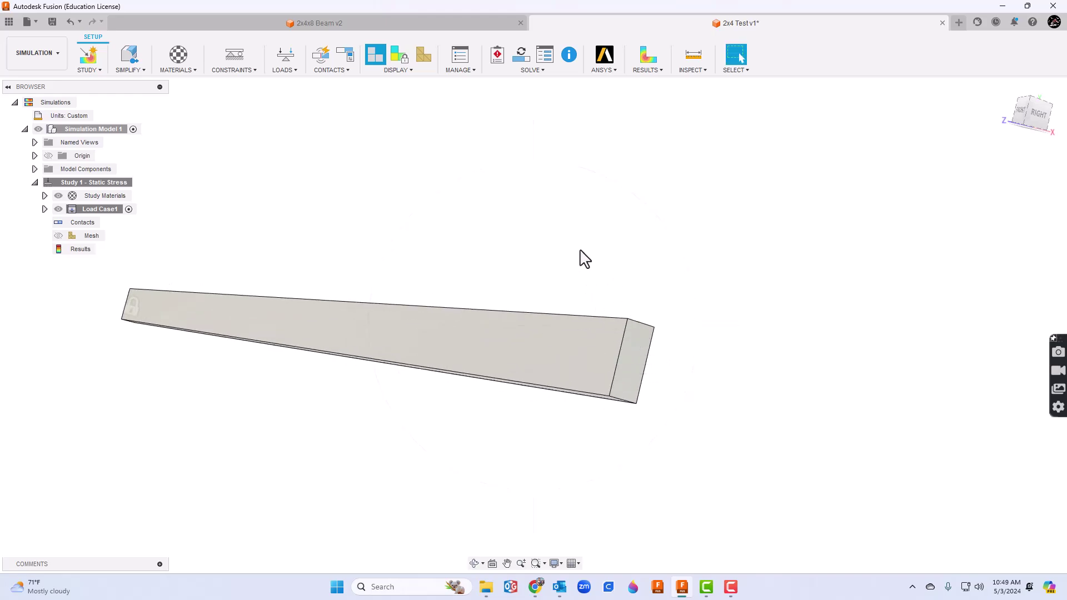
- Place a structural load on the free end face, directed straight down at Y angle -90 deg
click(283, 61)
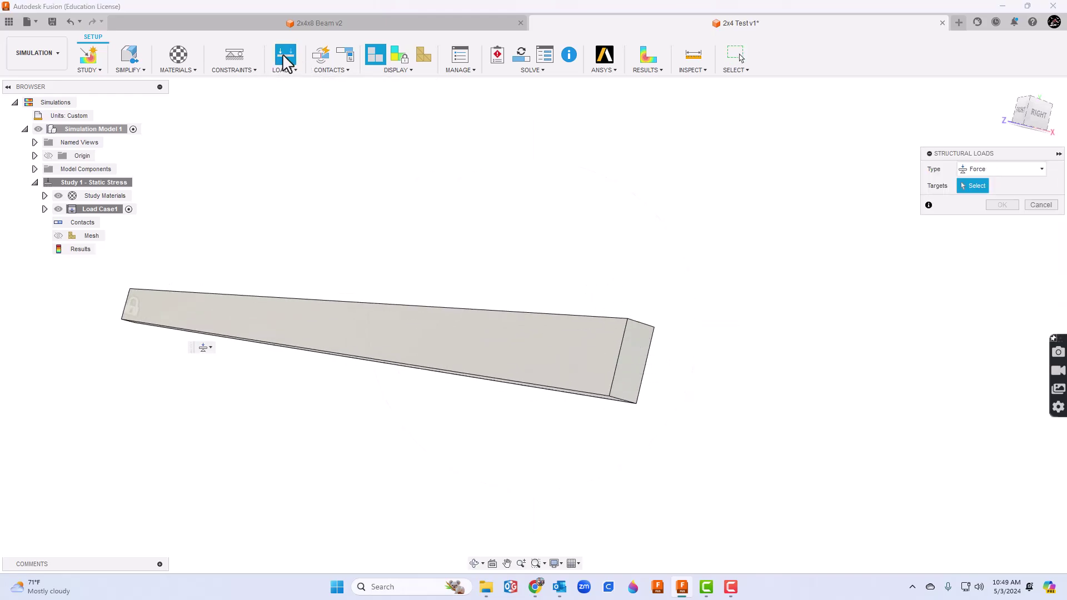
click(639, 369)
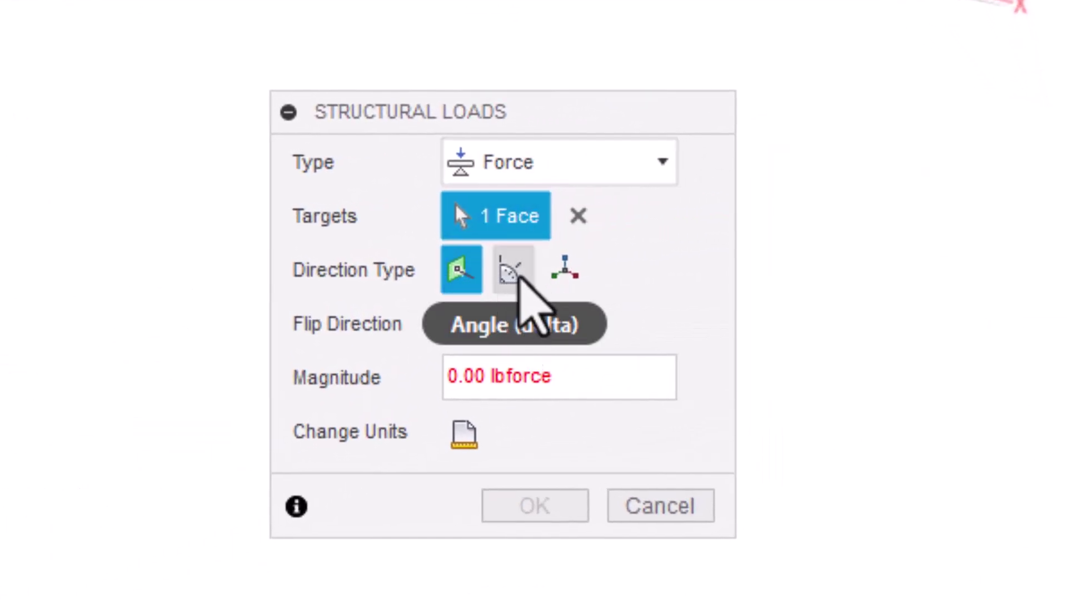
click(515, 272)
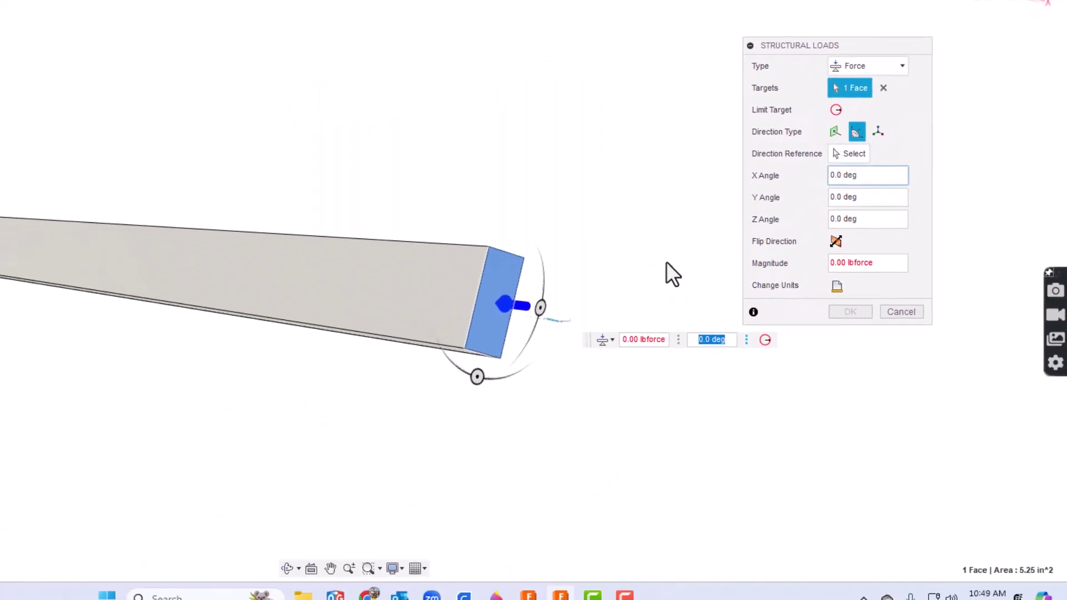
drag(543, 302, 512, 228)
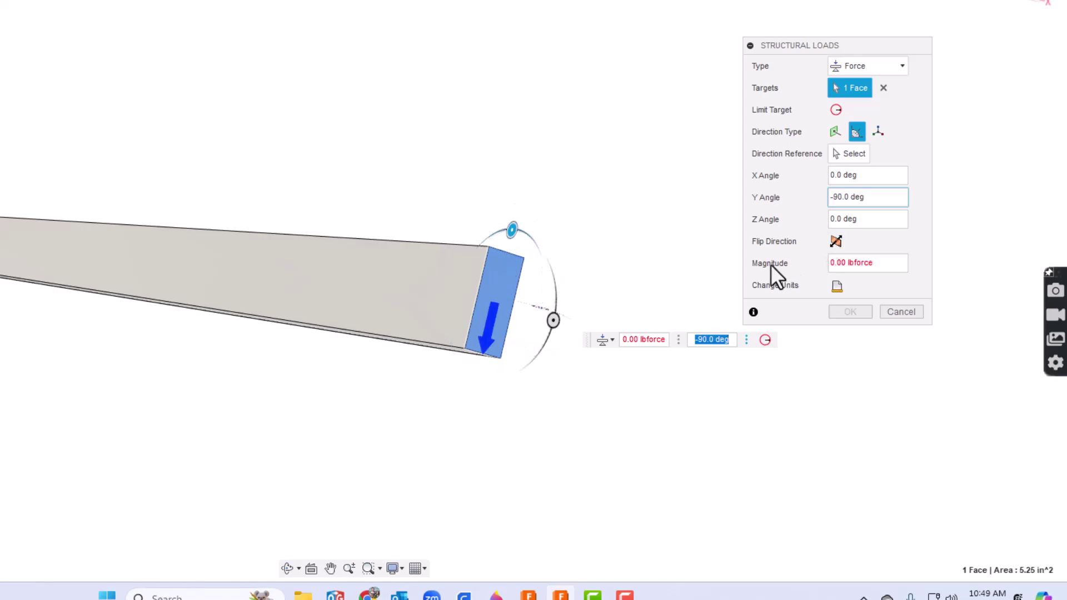
- Set the load magnitude to 500 lbforce and confirm the load
click(916, 263)
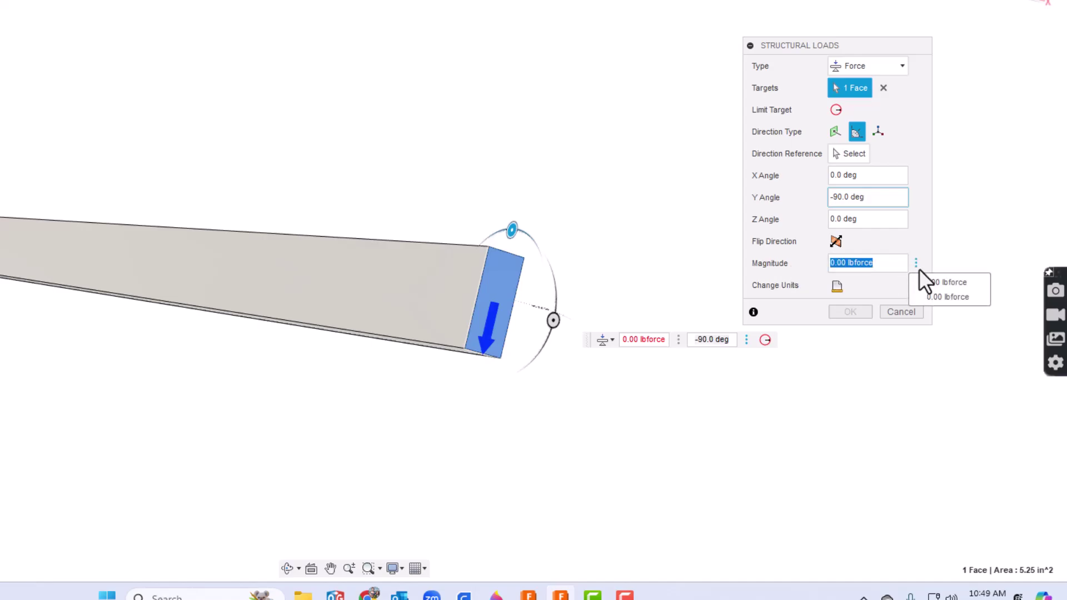
click(838, 287)
click(870, 290)
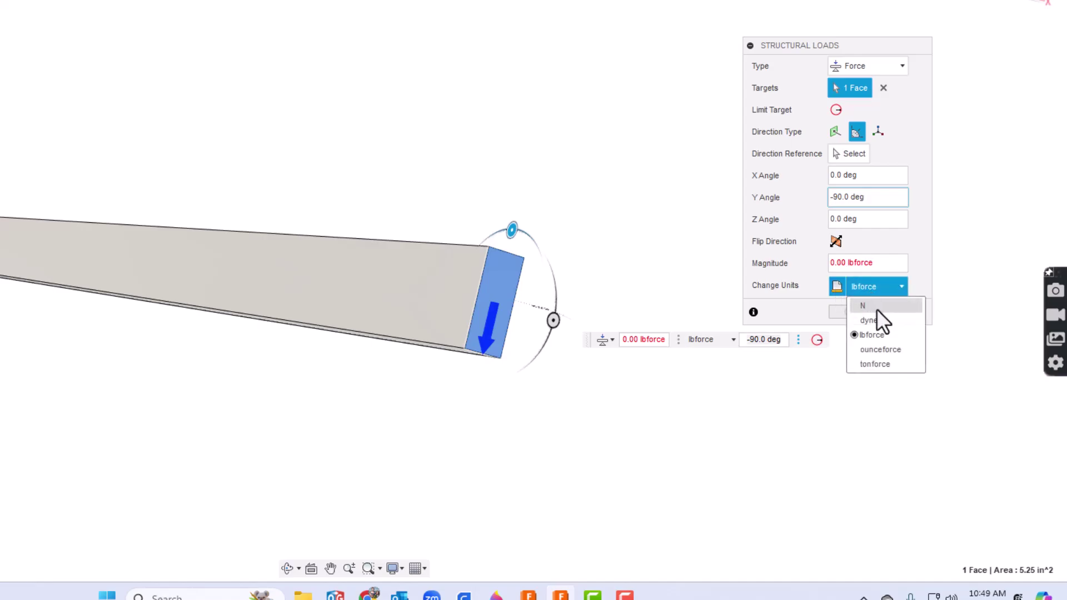
click(881, 335)
click(885, 263)
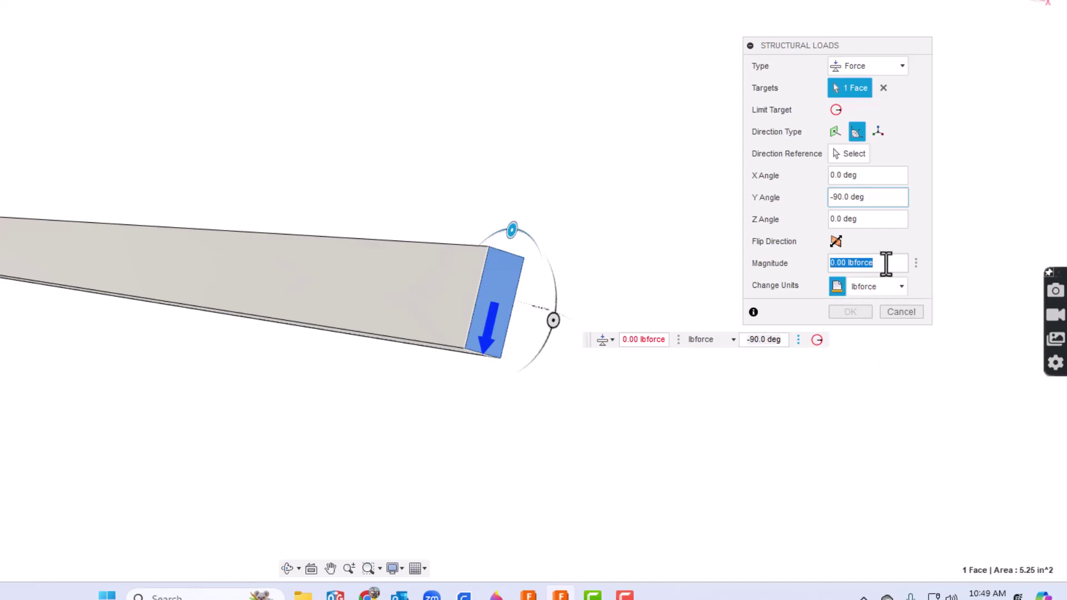
text(500)
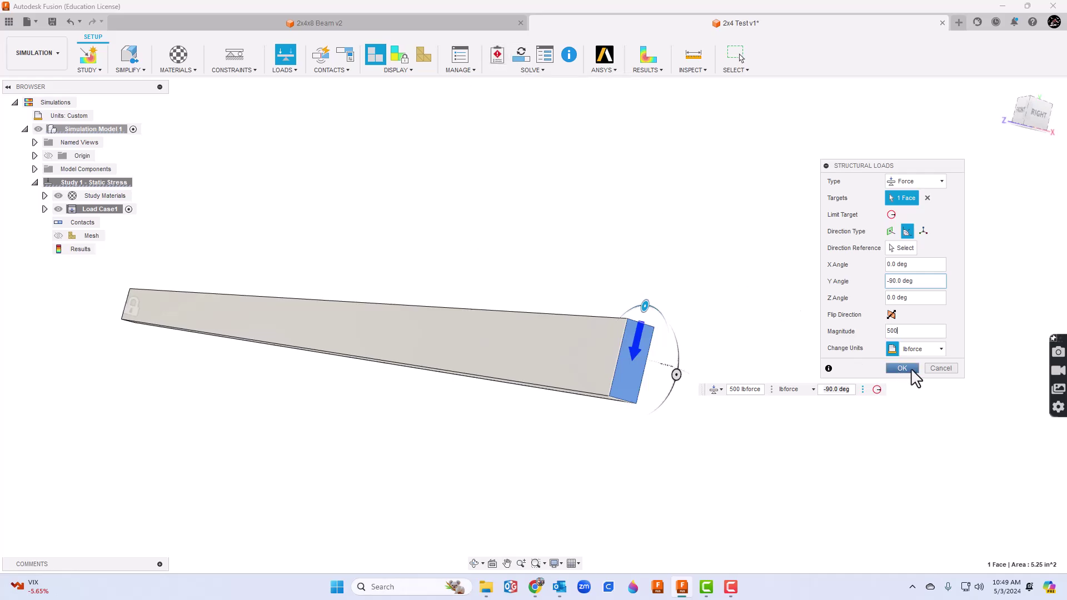
click(902, 368)
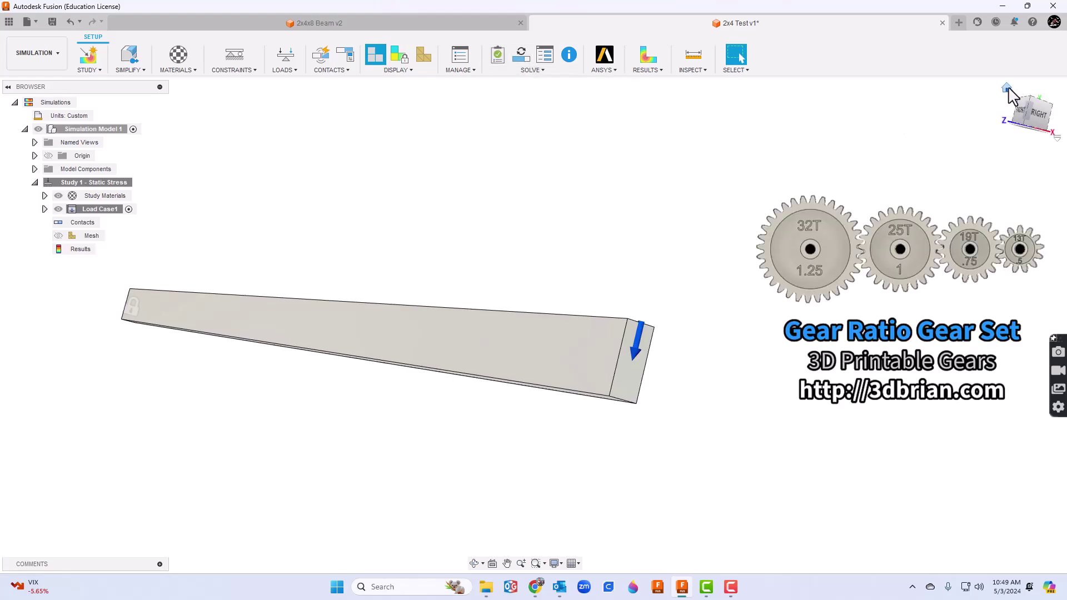
- Return to the isometric home view showing the whole loaded beam
click(1006, 88)
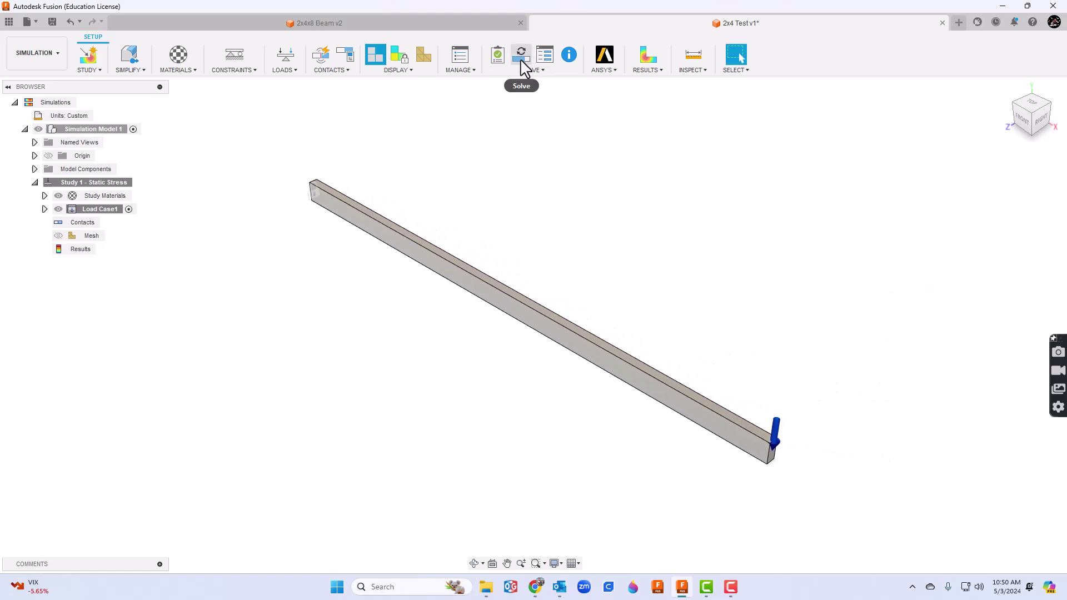
- Solve the 2x4 Test Static Stress study, giving a minimum safety factor of 2.83
click(522, 55)
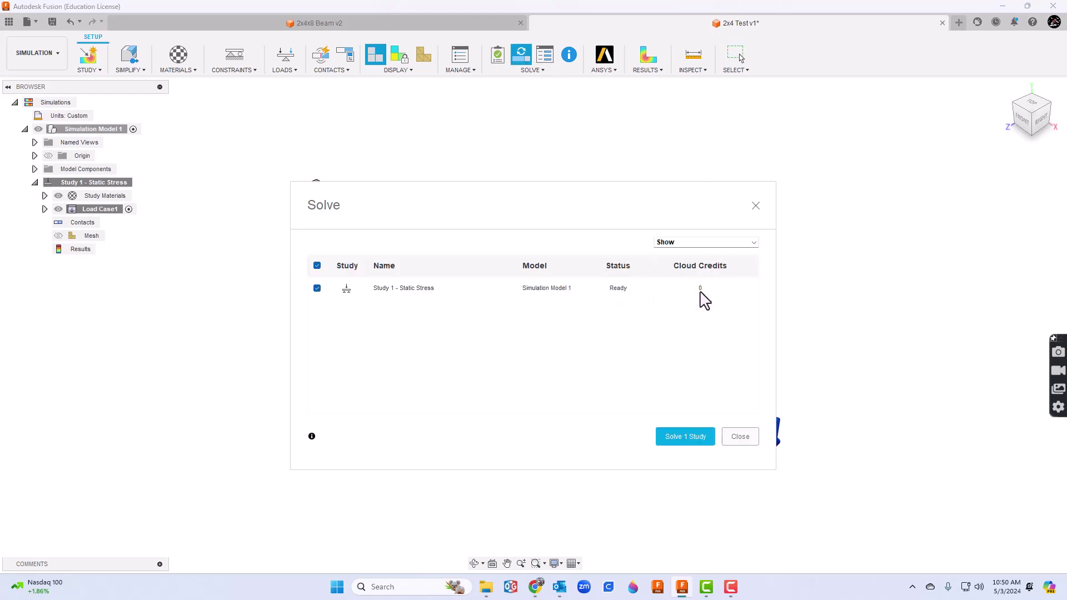
click(677, 438)
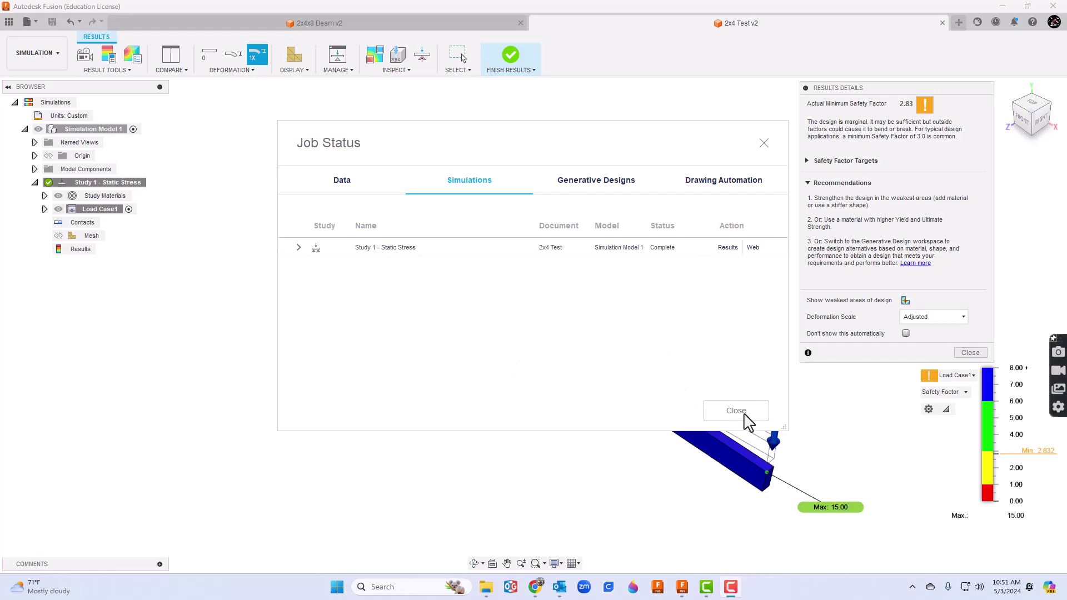
- Close the job status, set the deformation scale to Actual, and close Results Details
click(745, 413)
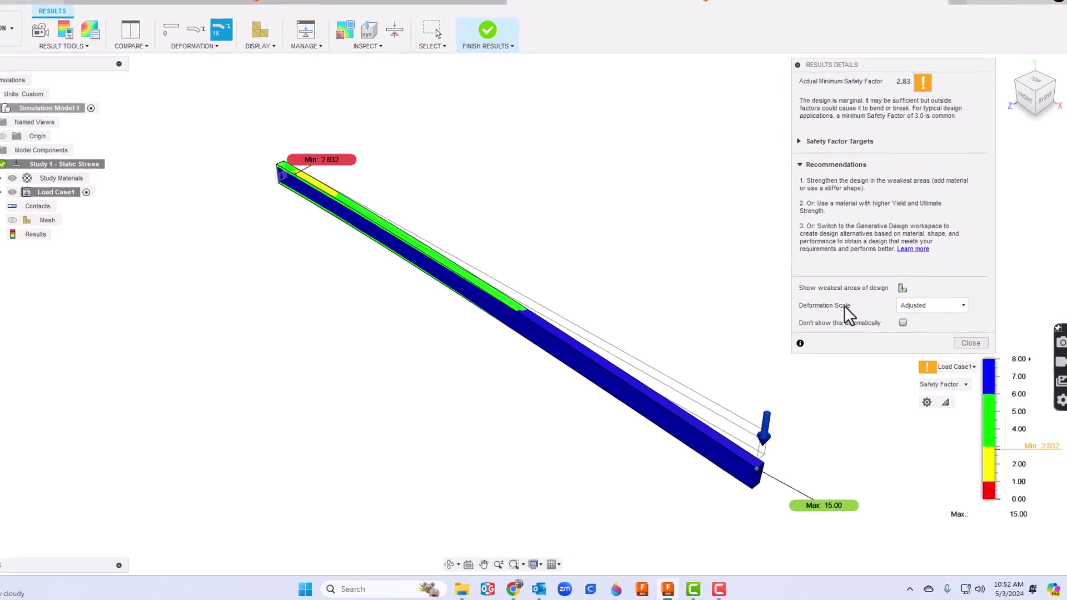
click(902, 228)
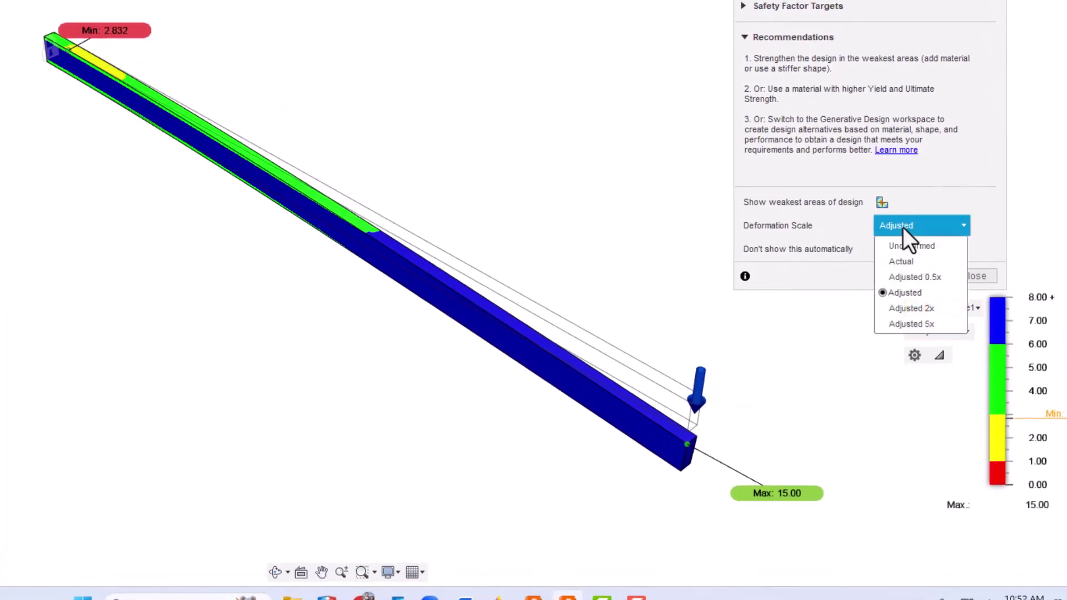
click(909, 264)
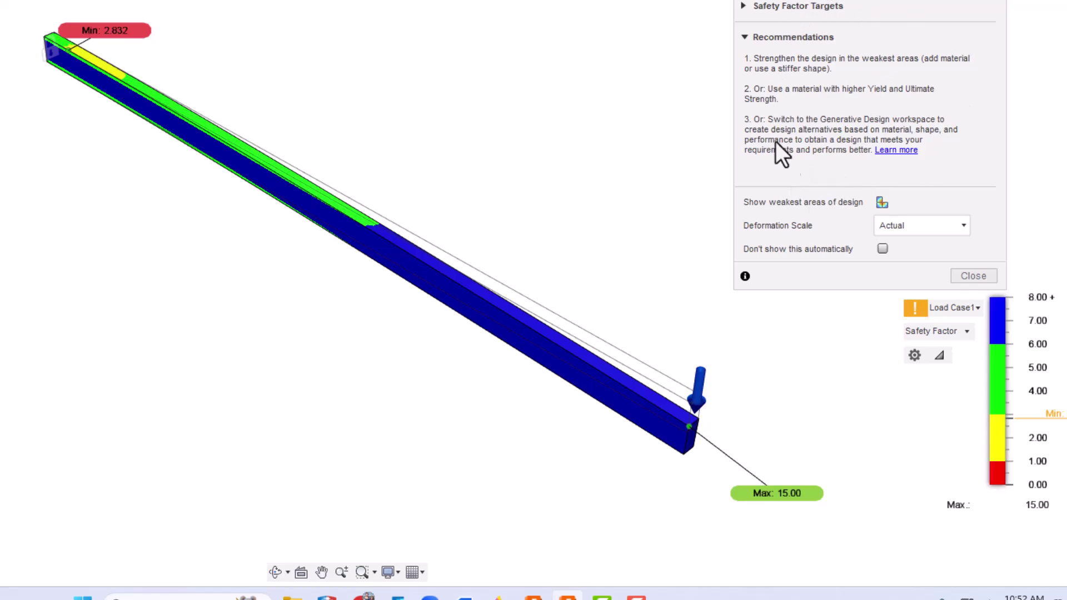
click(971, 276)
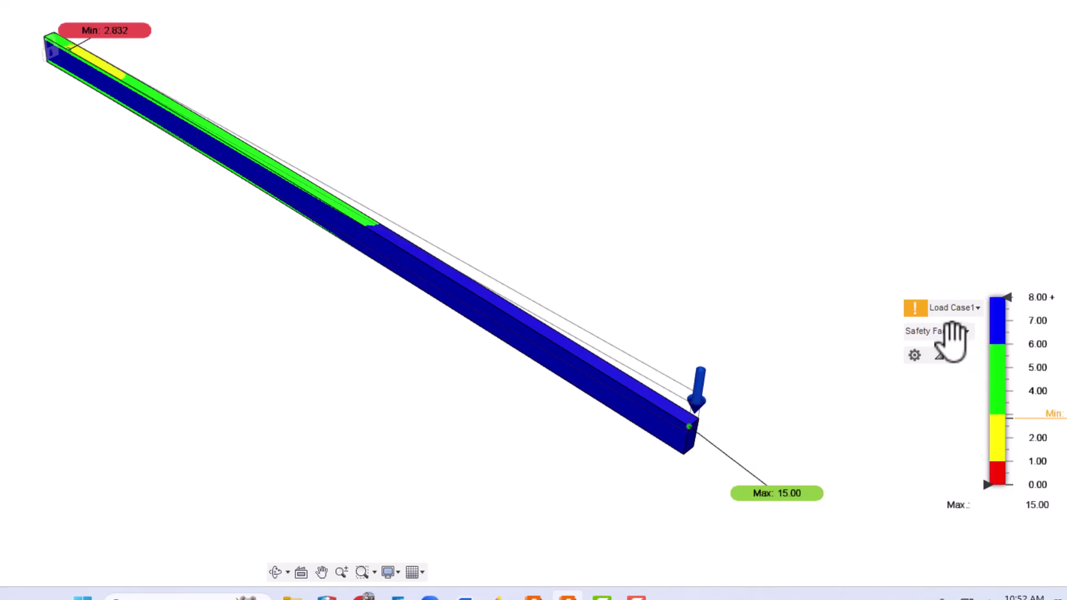
- Show the von Mises stress plot (152.726 to 14085.113 psi) and orbit the beam slightly
click(951, 333)
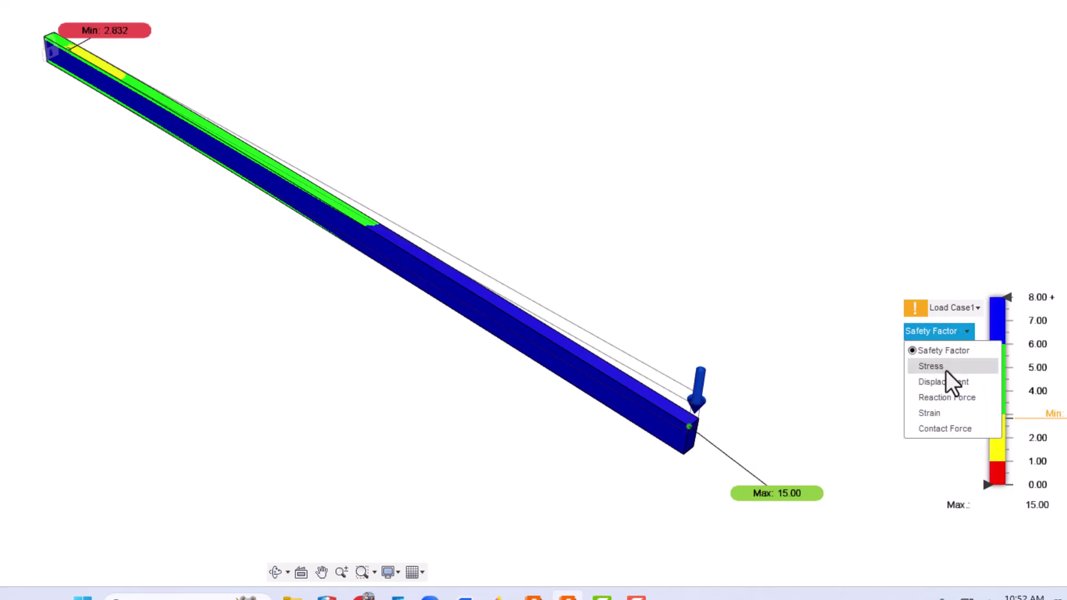
click(944, 367)
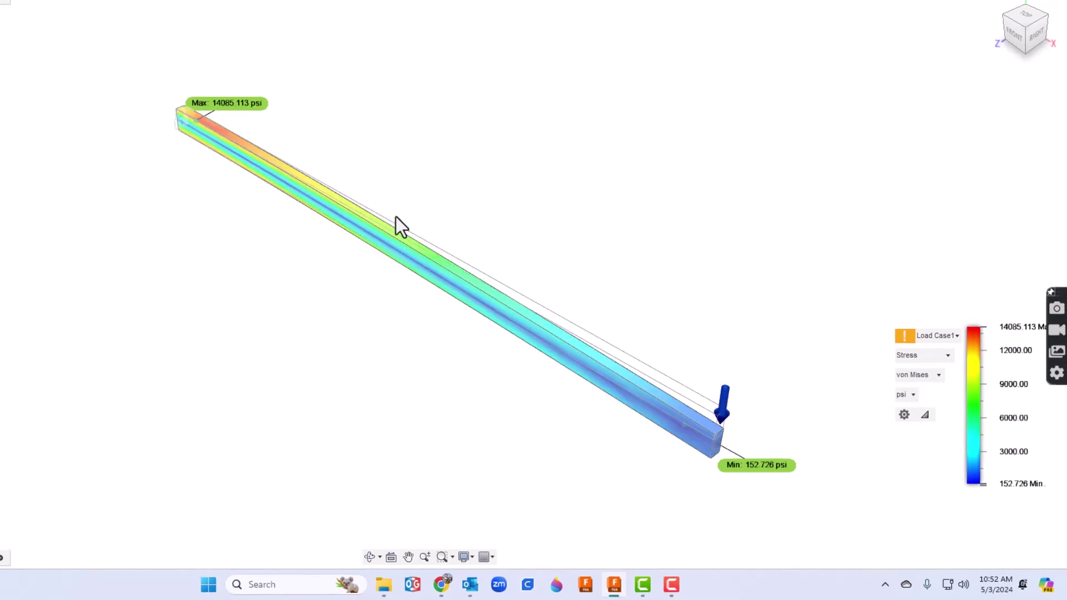
click(369, 557)
mouse_move(496, 425)
mouse_down()
mouse_move(535, 372)
mouse_move(485, 433)
mouse_move(469, 414)
mouse_move(491, 405)
mouse_up()
key(Escape)
click(947, 357)
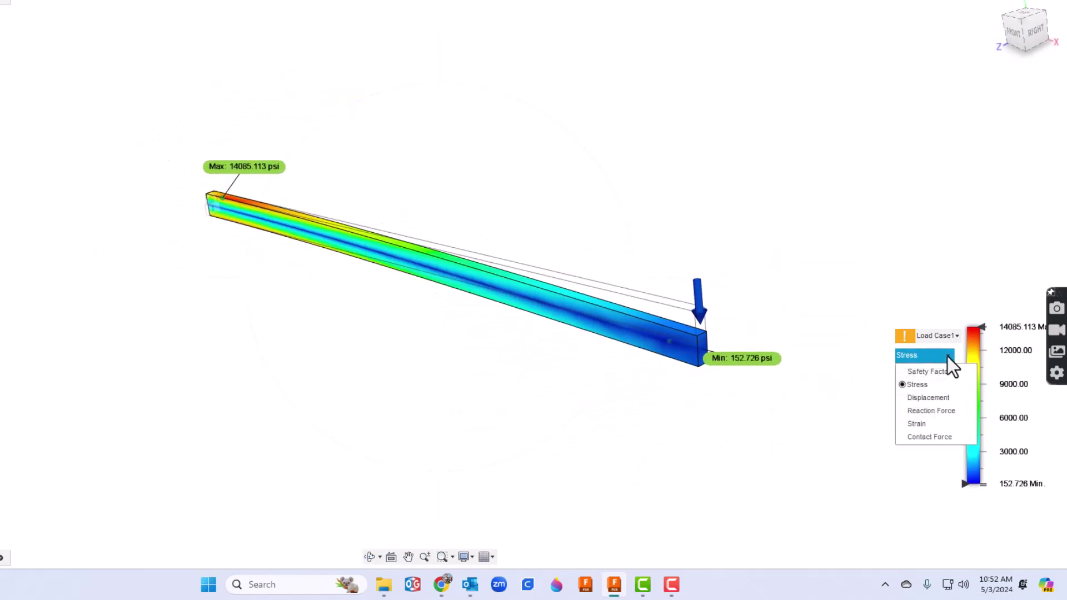
- Show the total Displacement plot, 0.00 in to 2.701 in, and lower the legend's top colour limit
click(936, 401)
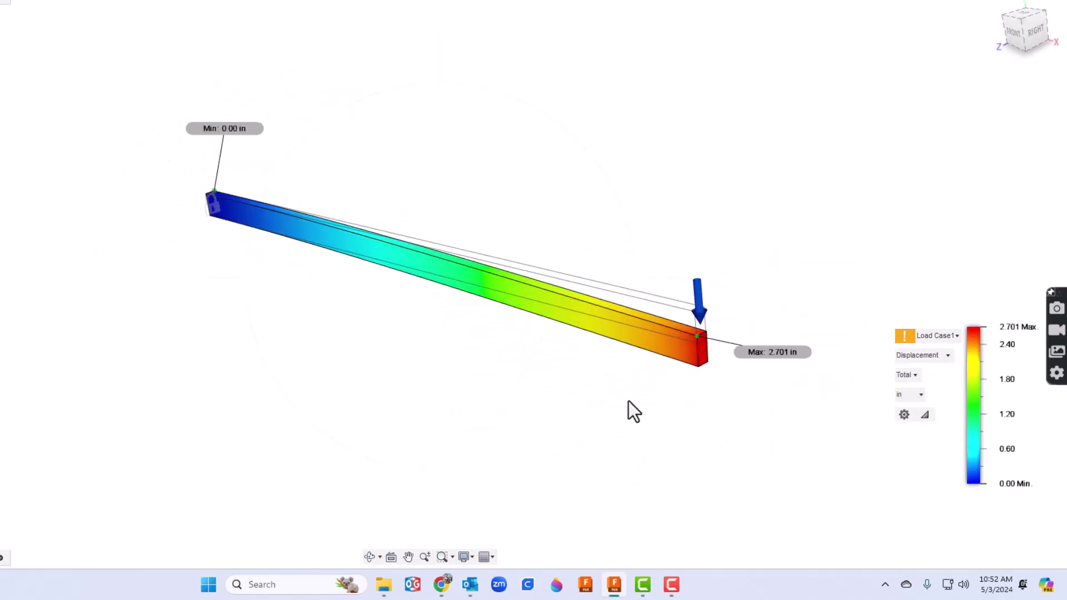
scroll(747, 350, up, 3)
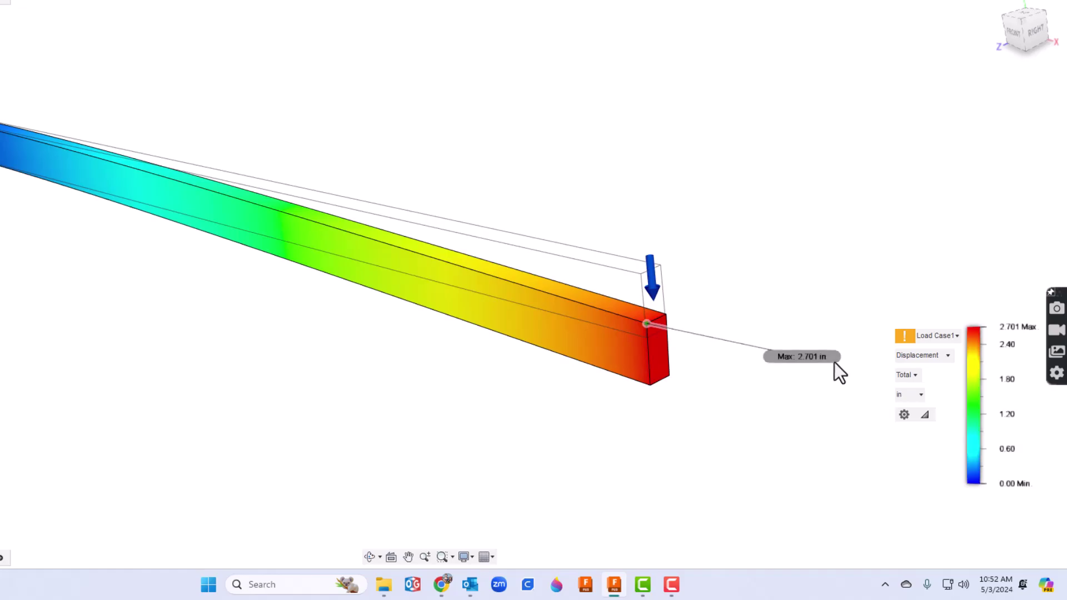
scroll(529, 371, down, 3)
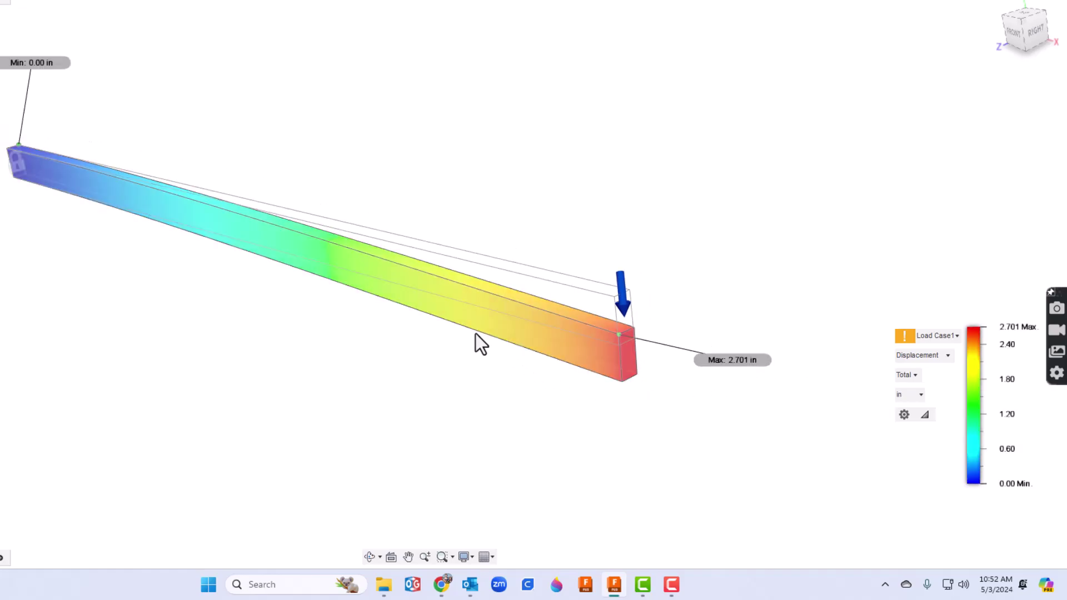
mouse_move(947, 360)
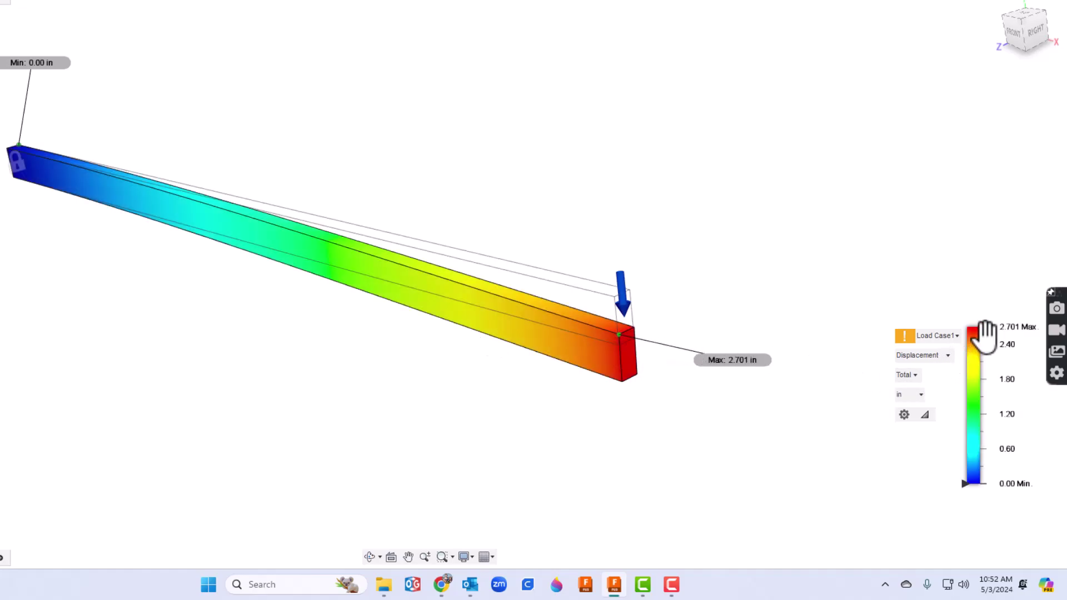
mouse_move(984, 327)
mouse_down()
mouse_move(981, 425)
mouse_move(980, 327)
mouse_up()
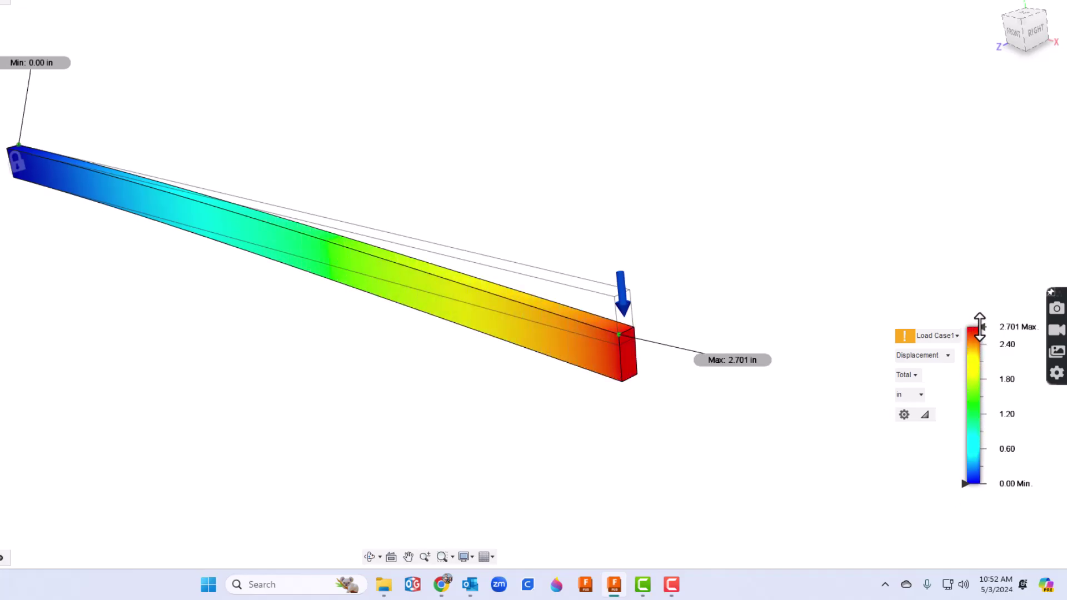